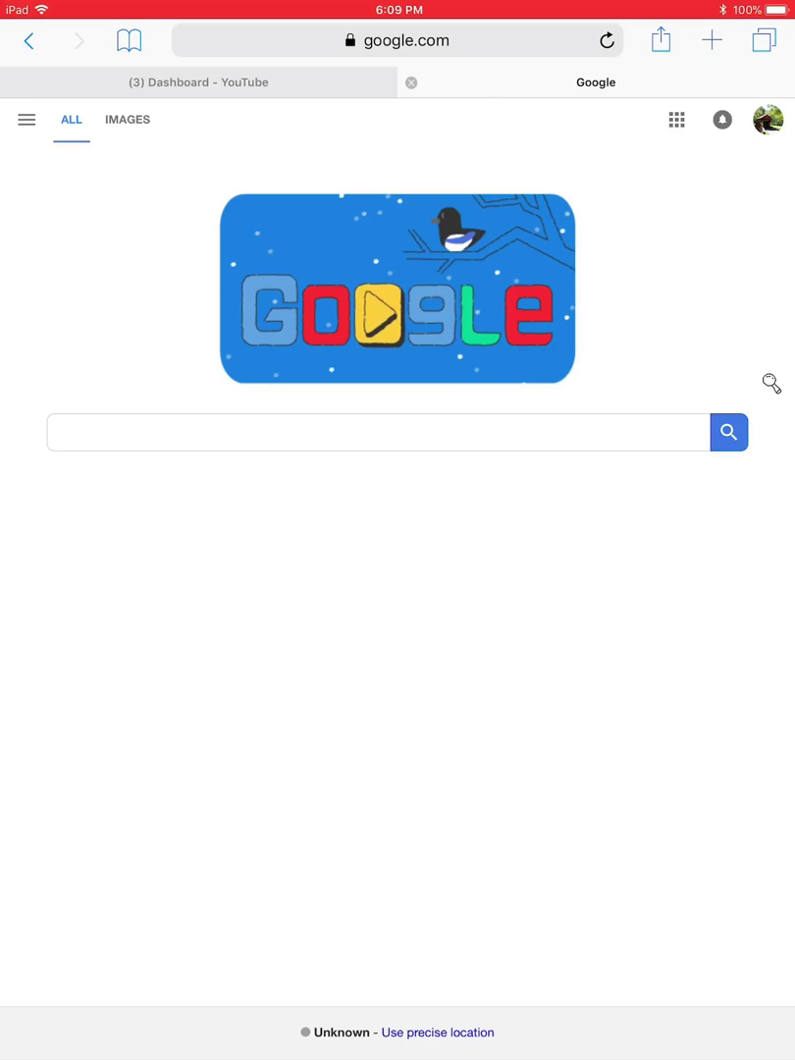
Search Google Images for 'fire clipart' and filter the results to black.
left_click(378, 432)
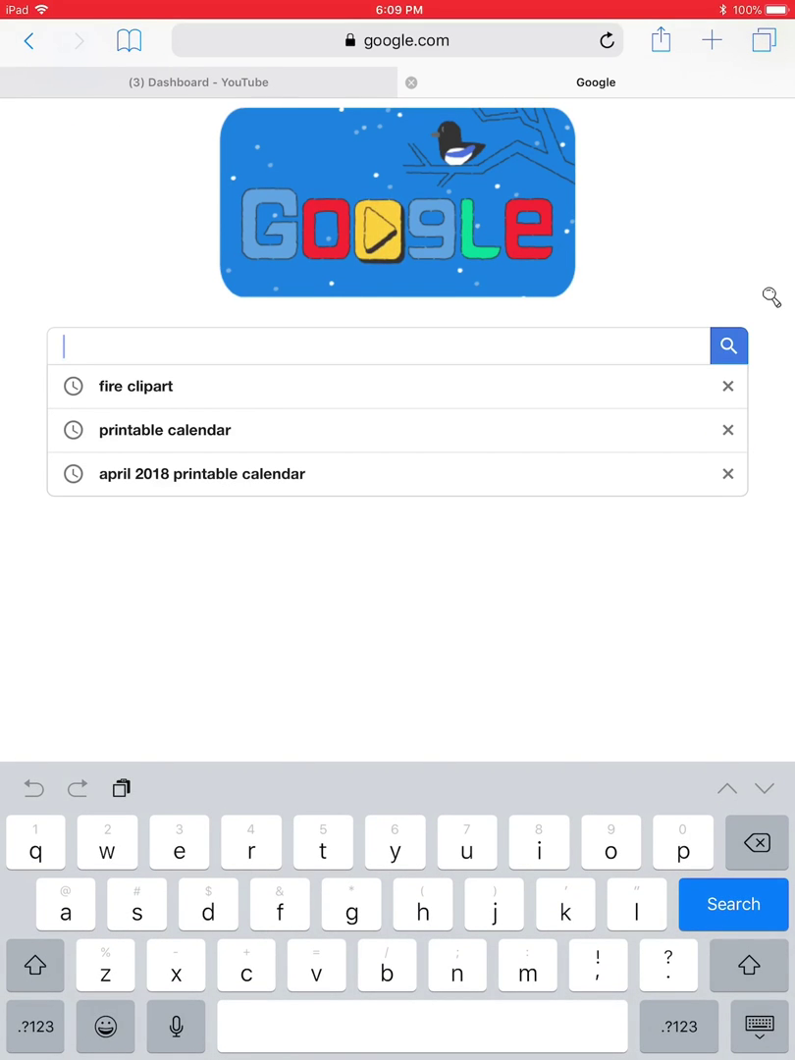
type("fire")
left_click(135, 386)
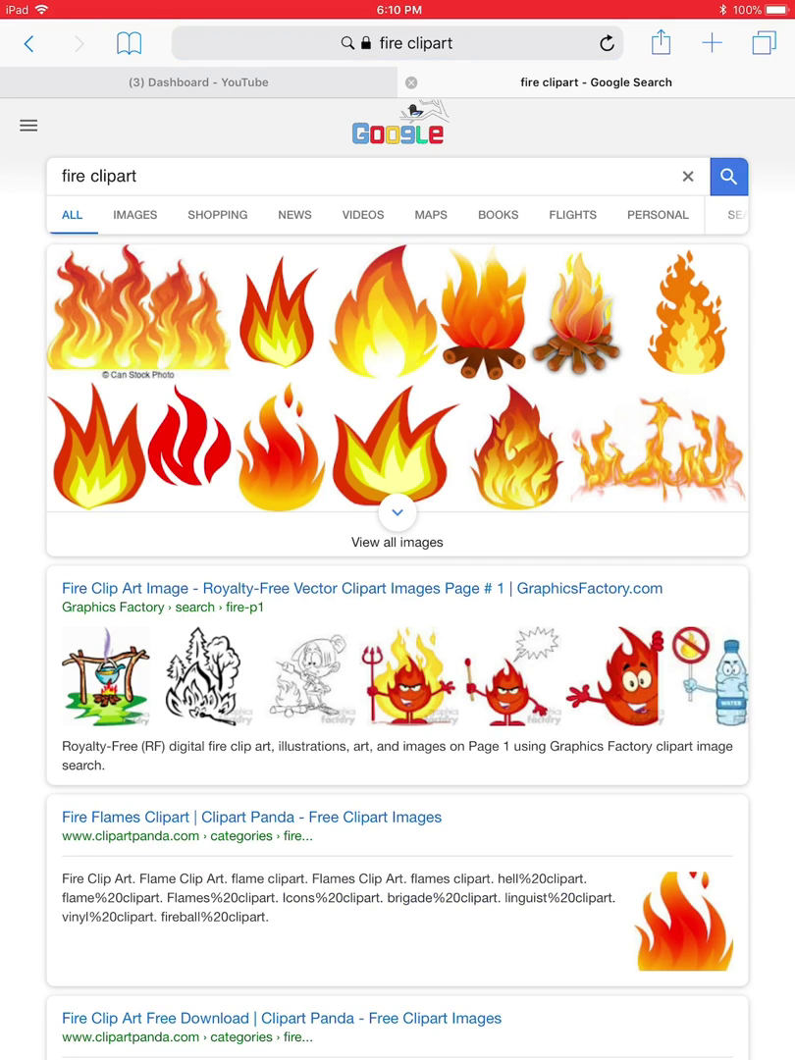
left_click(134, 214)
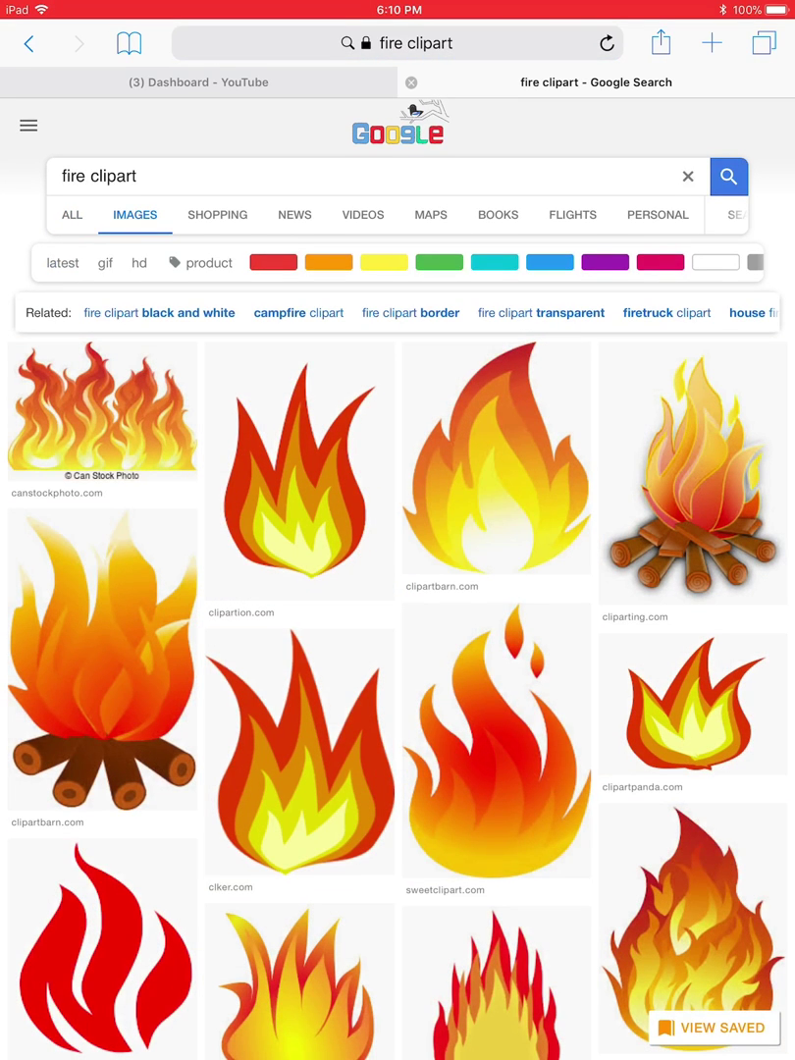
left_click_drag(510, 262, 235, 262)
left_click(548, 262)
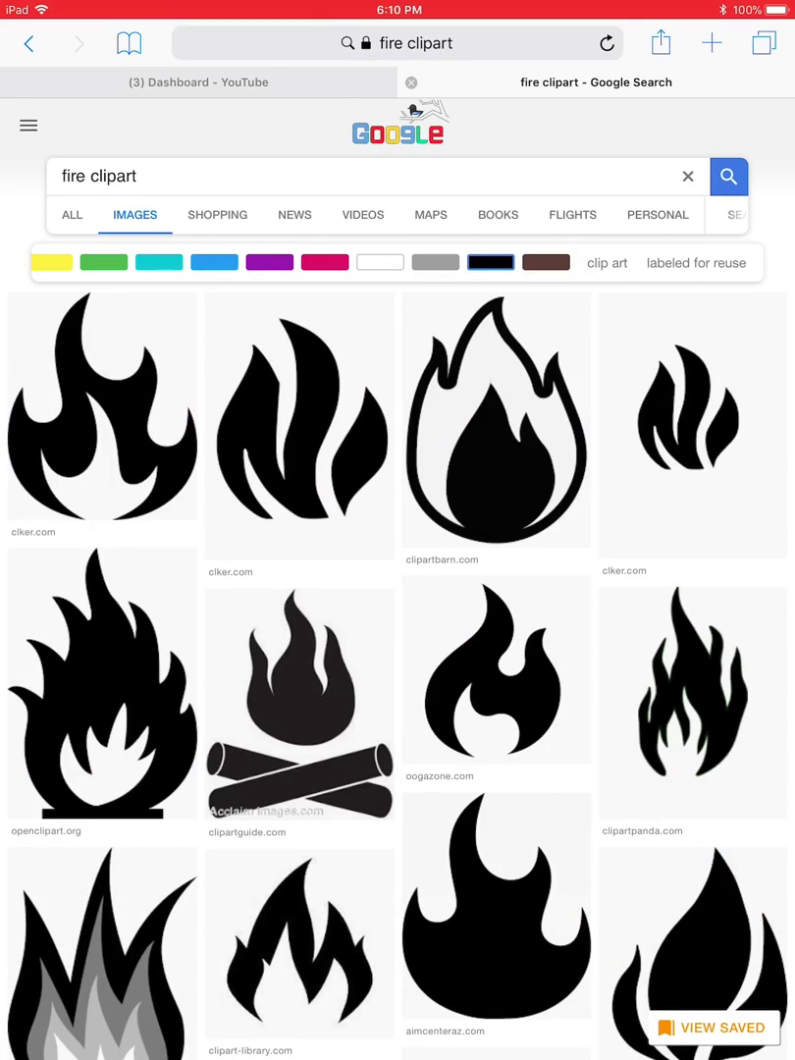
Open the campfire silhouette full size and copy the image.
scroll(397, 589, "down", 5)
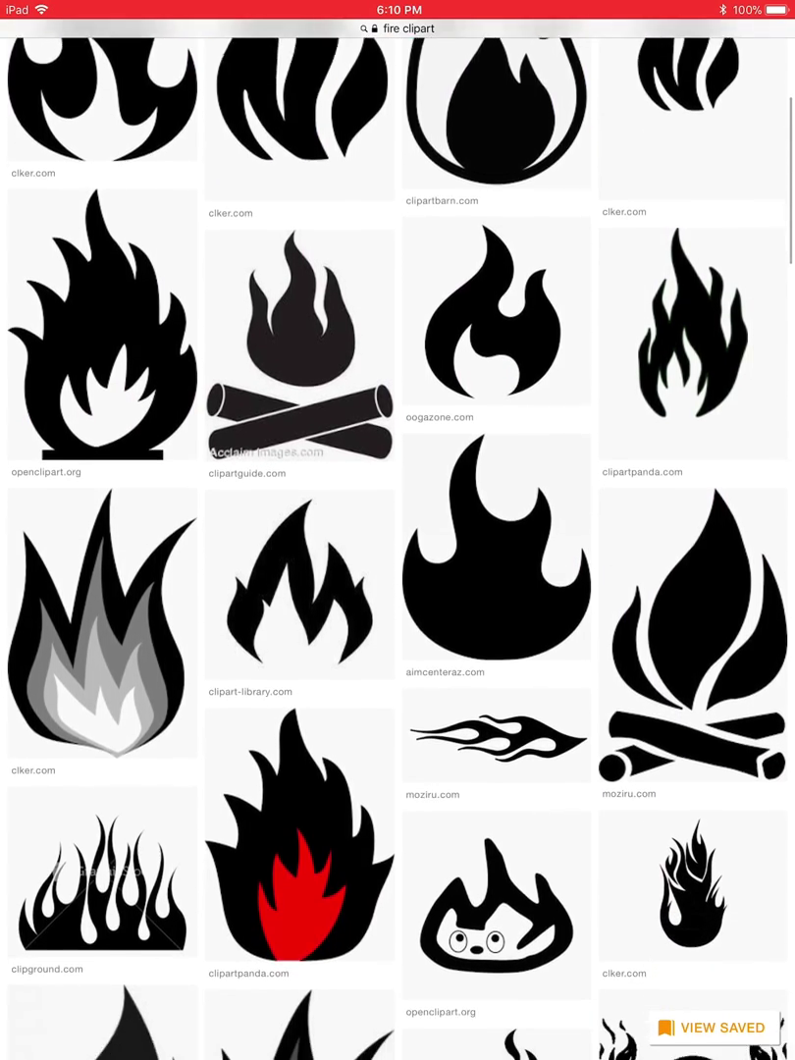
scroll(397, 589, "down", 3)
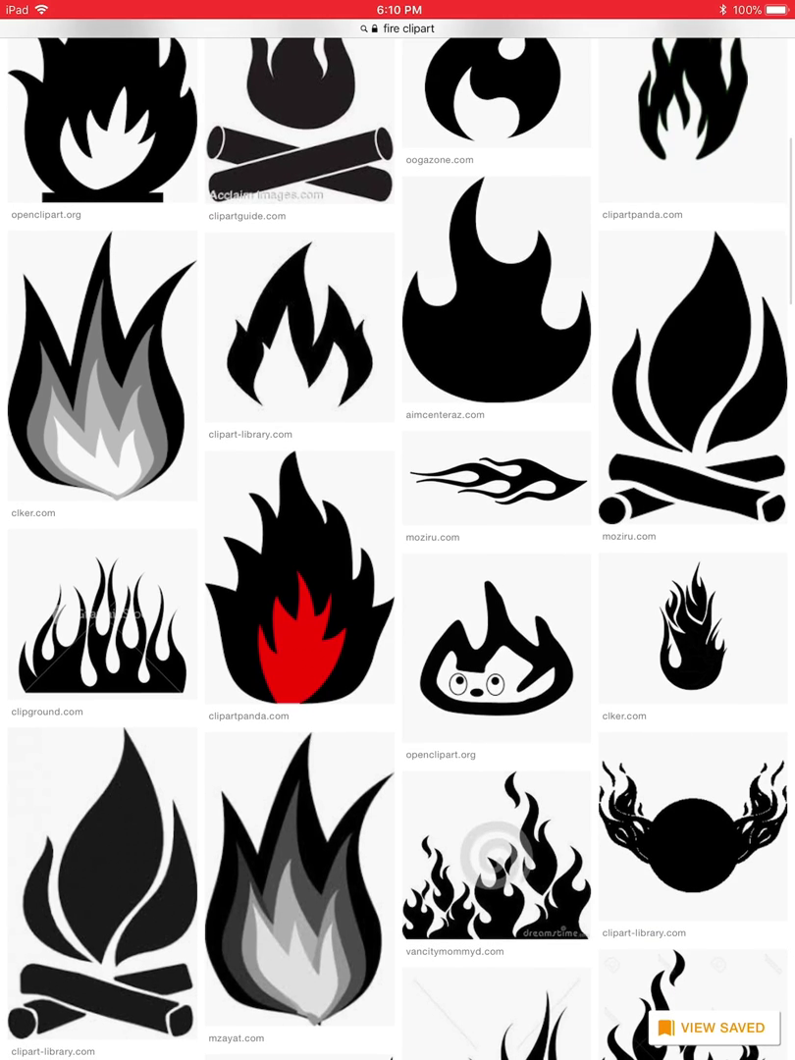
left_click(692, 378)
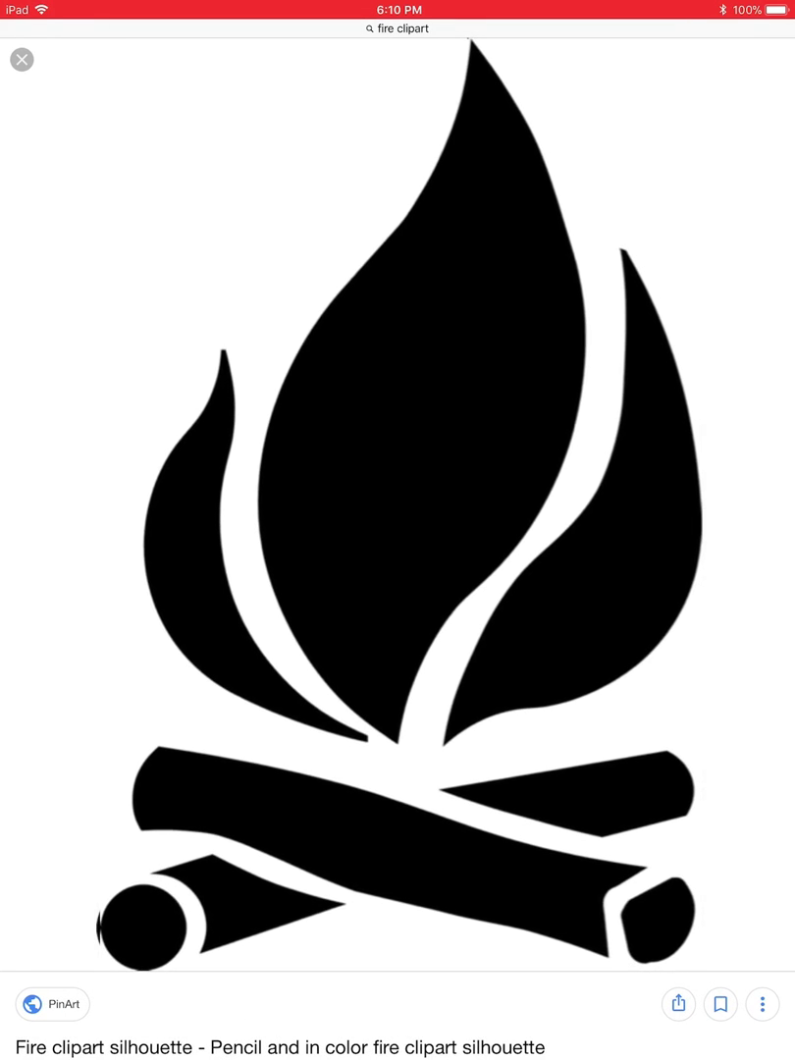
left_click(452, 744)
left_click(610, 771)
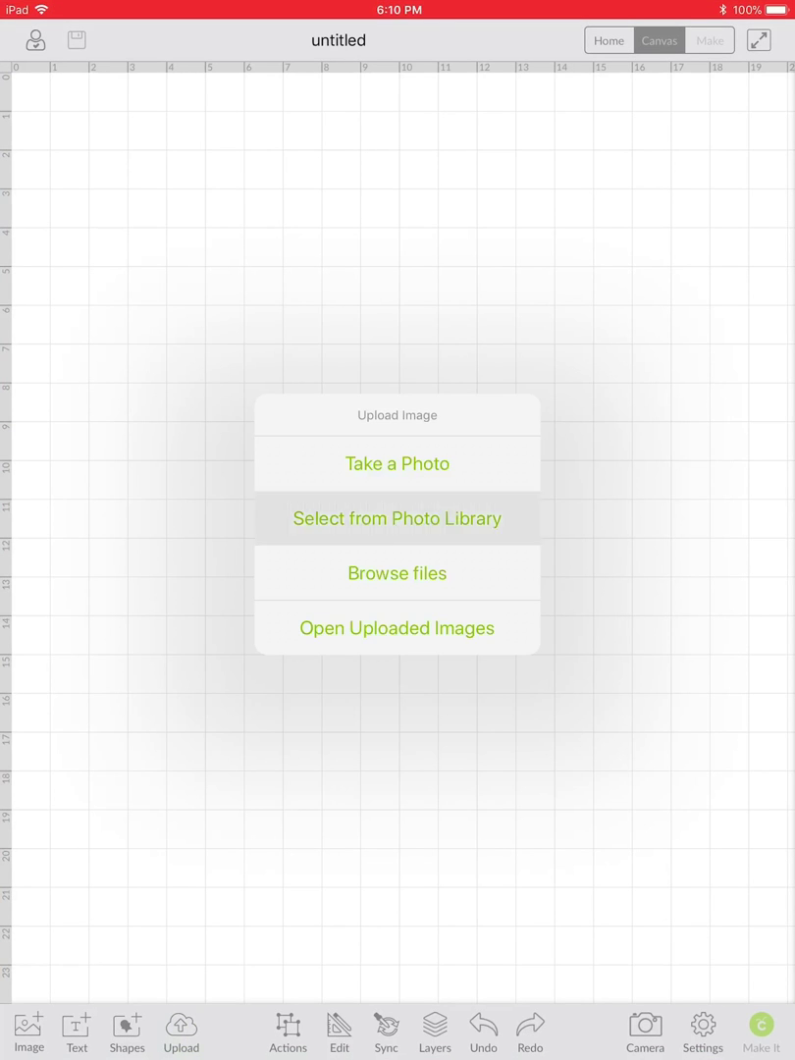
Upload the campfire image and remove its white background and the three flames.
left_click(397, 518)
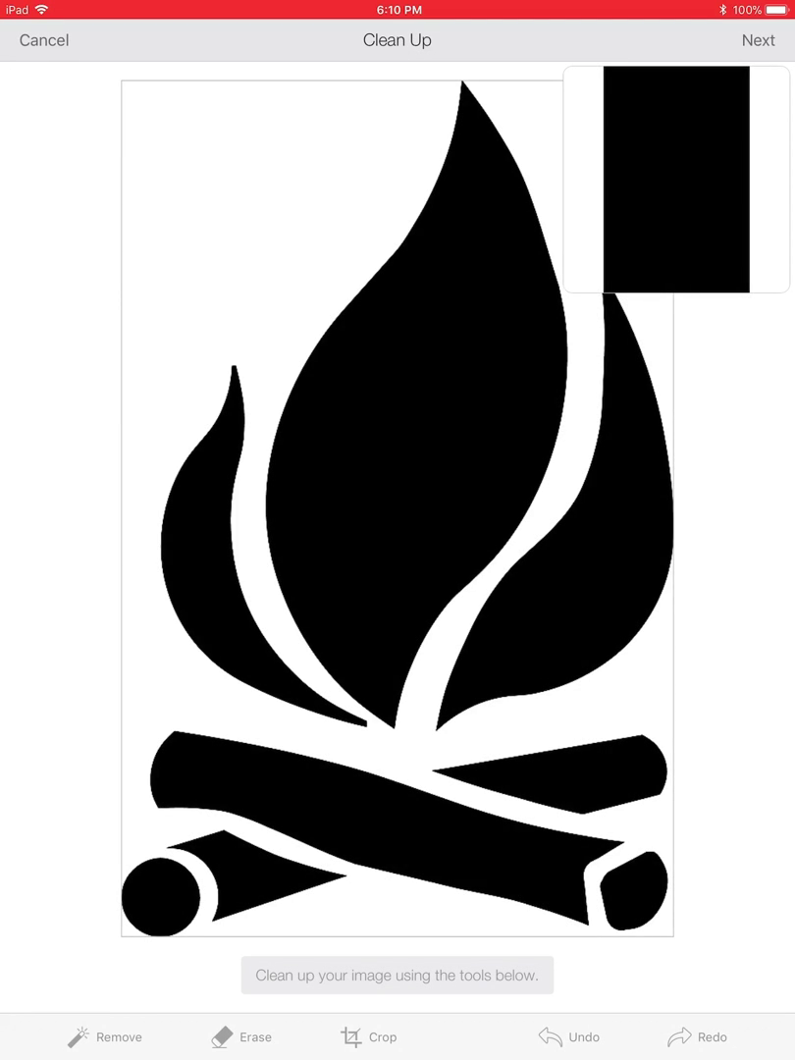
left_click(105, 1036)
left_click(248, 128)
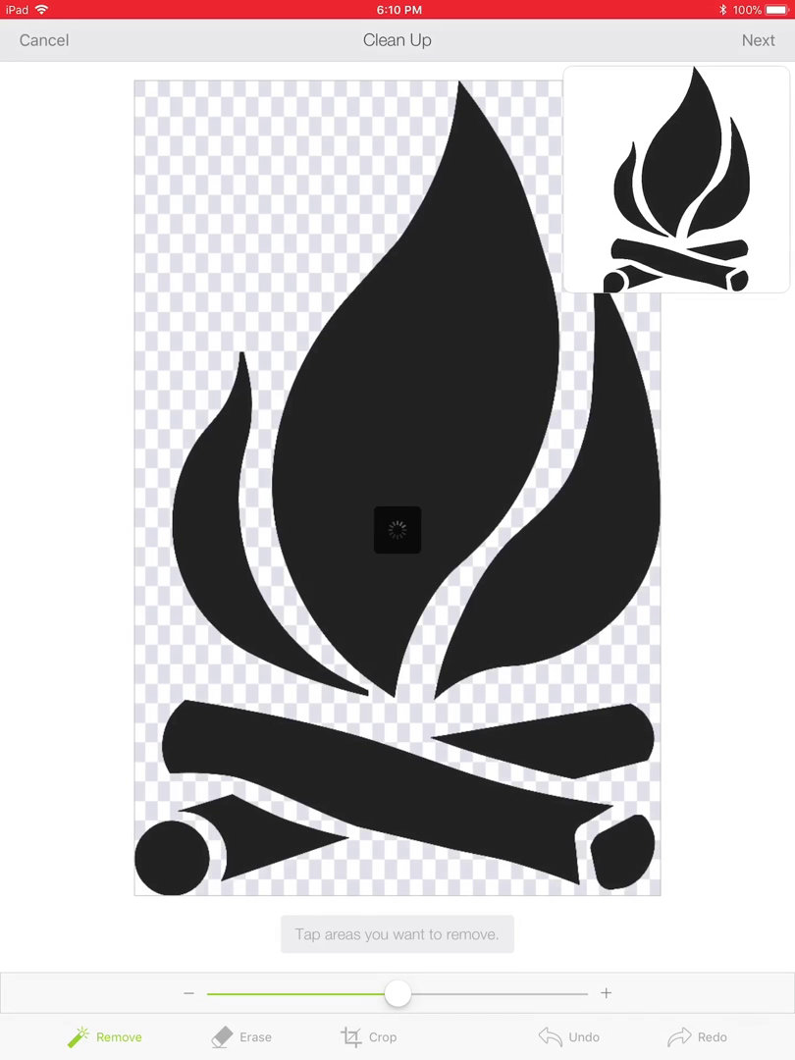
left_click(412, 412)
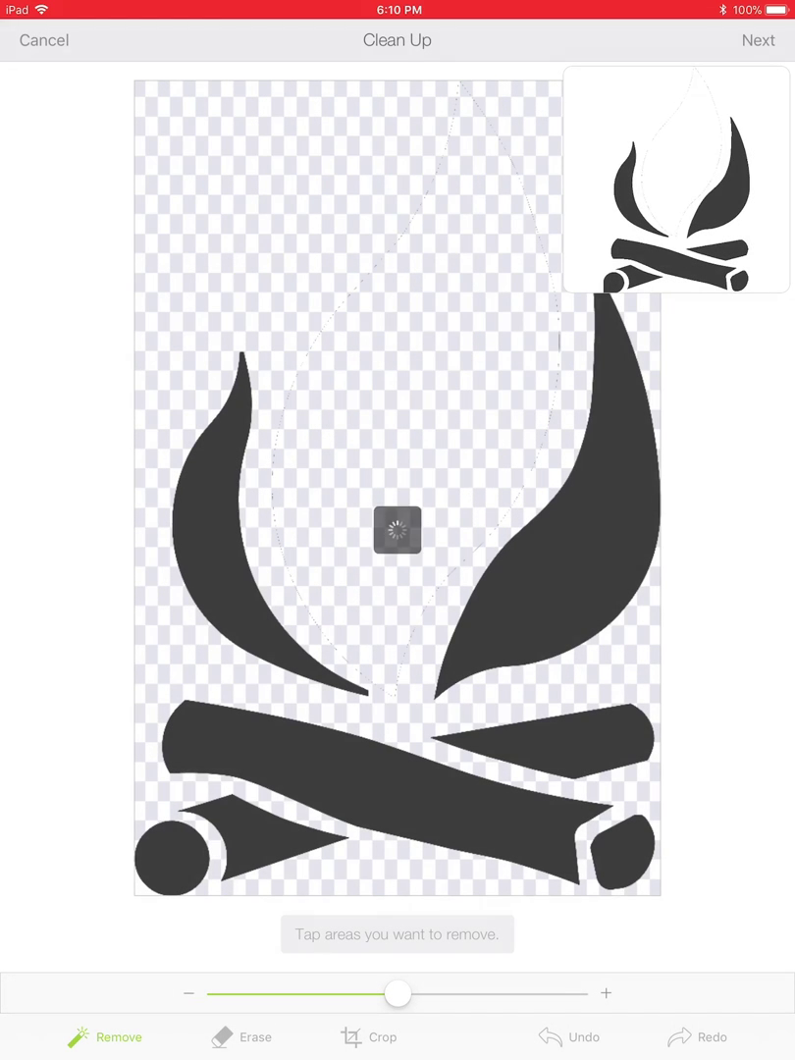
left_click(579, 510)
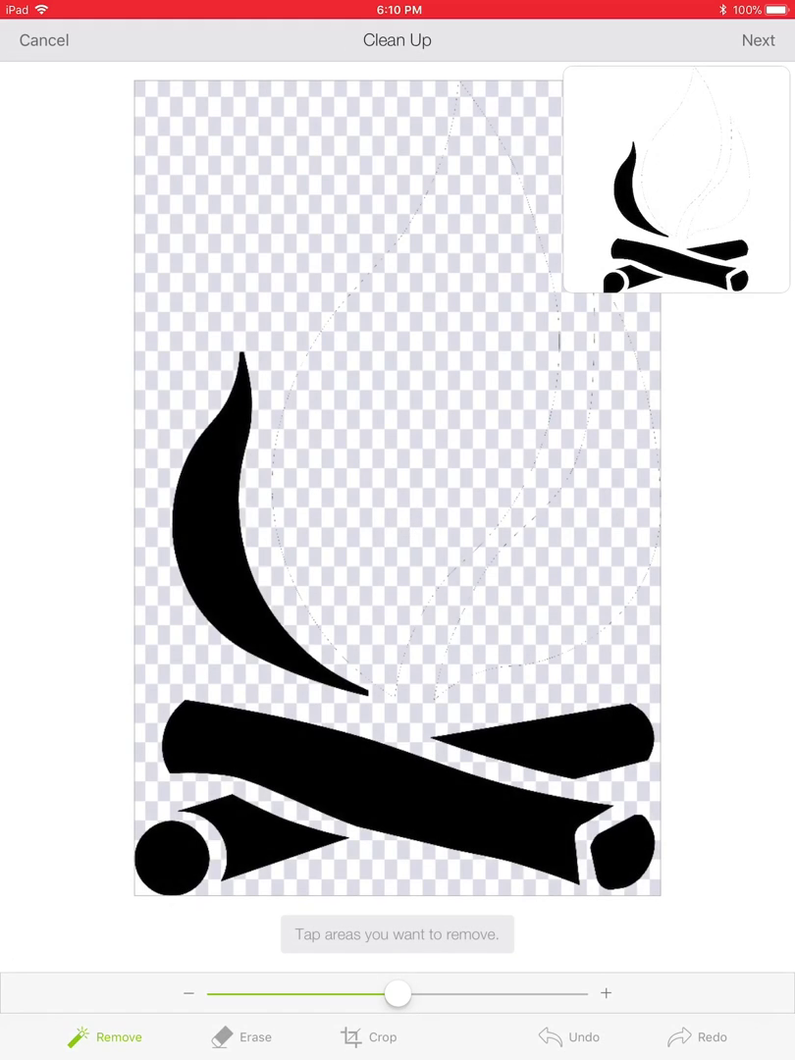
left_click(211, 511)
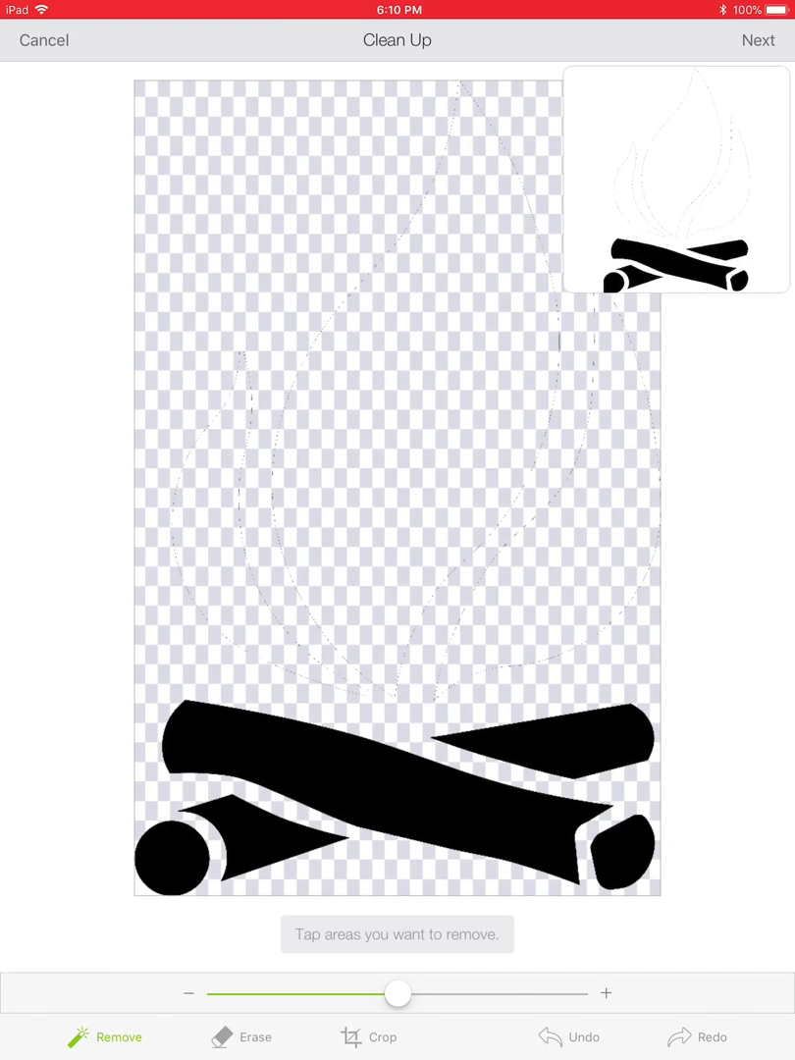
Erase the leftover flame outlines on the left with the freehand eraser.
left_click_drag(206, 99, 256, 542)
left_click(242, 1037)
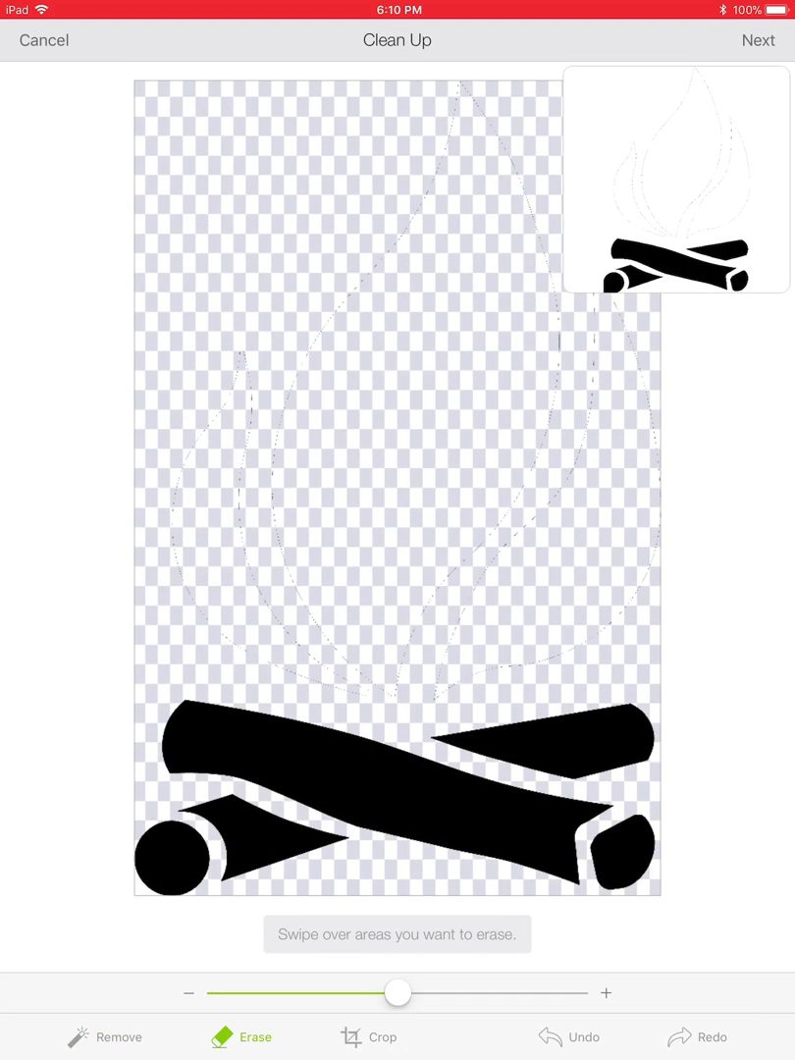
mouse_move(197, 326)
left_mouse_down()
mouse_move(234, 386)
mouse_move(236, 535)
mouse_move(183, 548)
mouse_move(338, 671)
mouse_move(272, 563)
mouse_move(286, 558)
mouse_move(463, 127)
mouse_move(445, 142)
mouse_move(551, 319)
mouse_move(580, 323)
mouse_move(623, 305)
mouse_move(629, 433)
mouse_move(615, 563)
mouse_move(566, 634)
mouse_move(490, 655)
mouse_move(399, 659)
mouse_move(539, 464)
mouse_move(450, 617)
mouse_move(382, 520)
left_mouse_up()
Continue past Refine and save the logs image as 'fire log'.
left_click(757, 40)
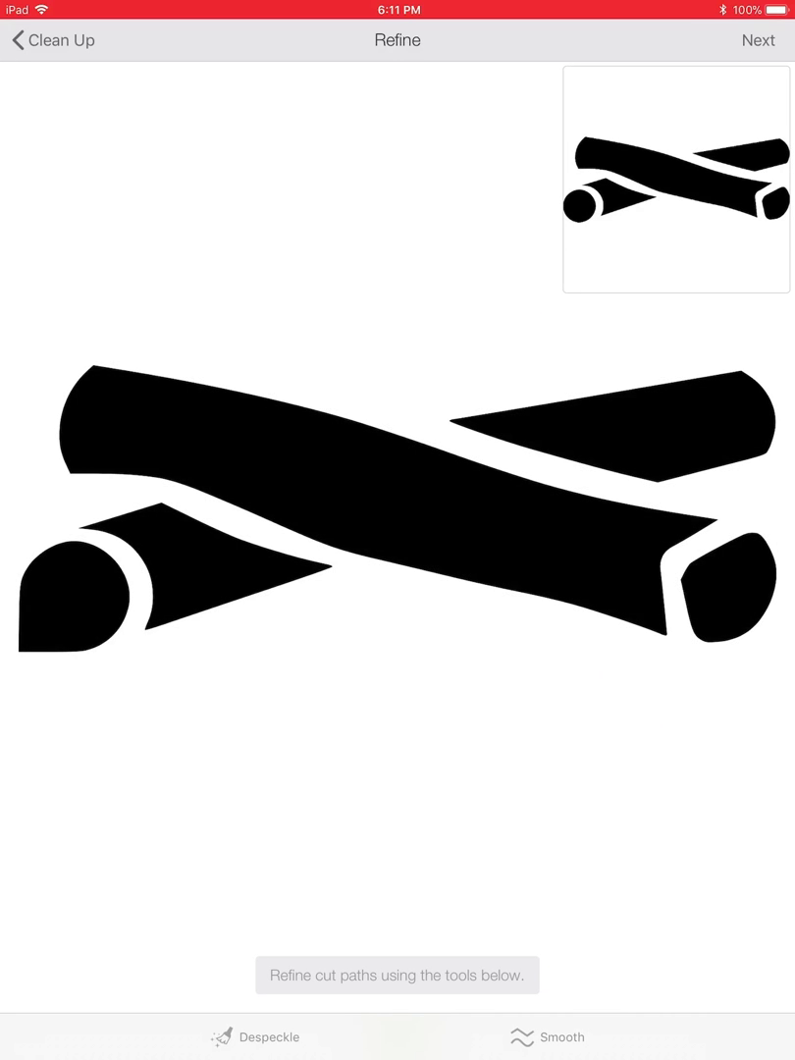
left_click(757, 40)
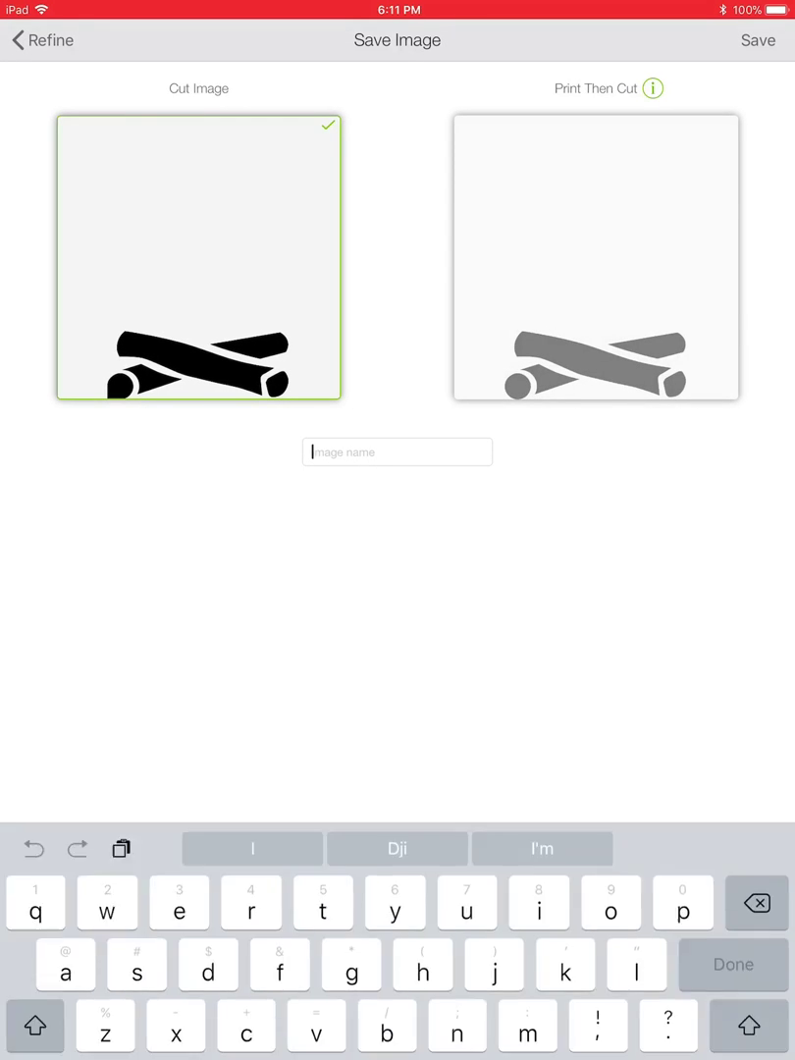
type("fire log")
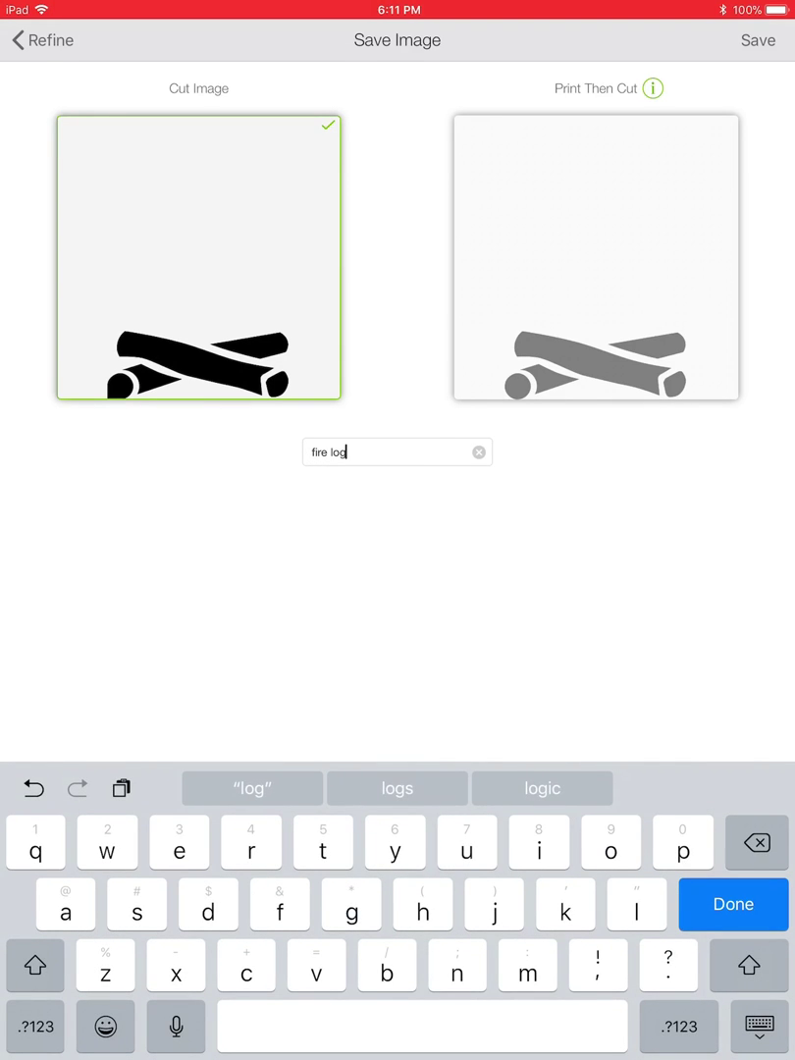
left_click(758, 40)
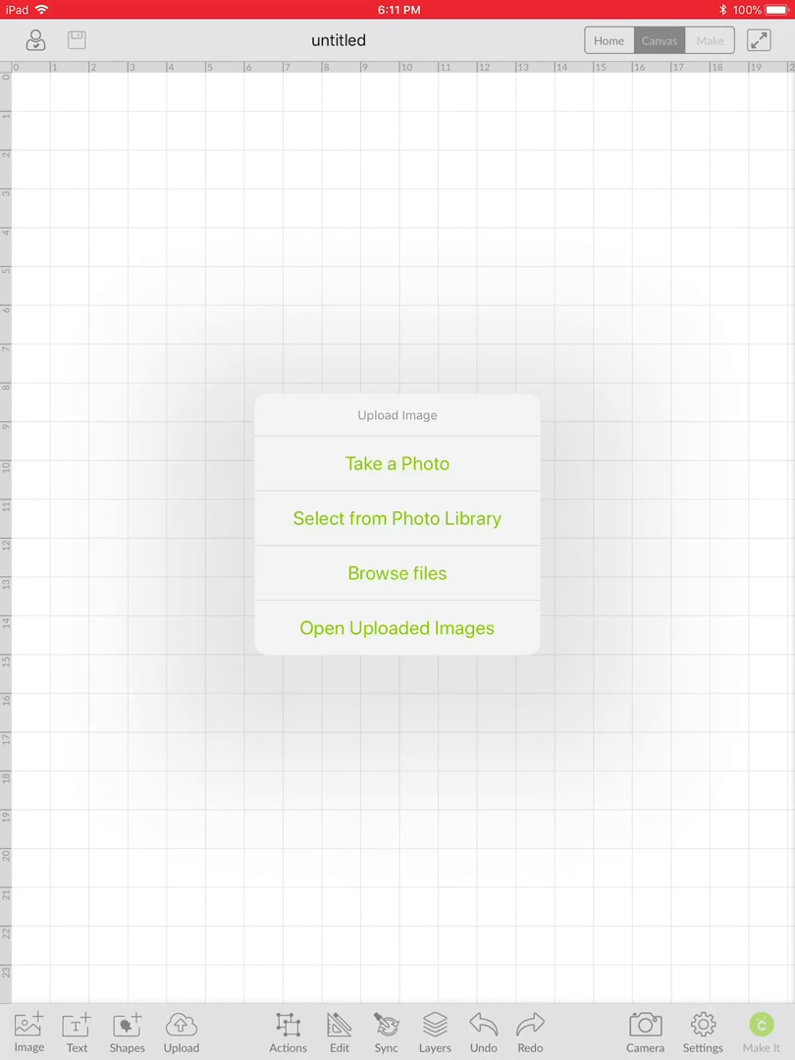
Upload the campfire image again and remove all log pieces, leaving only the flames.
left_click(397, 518)
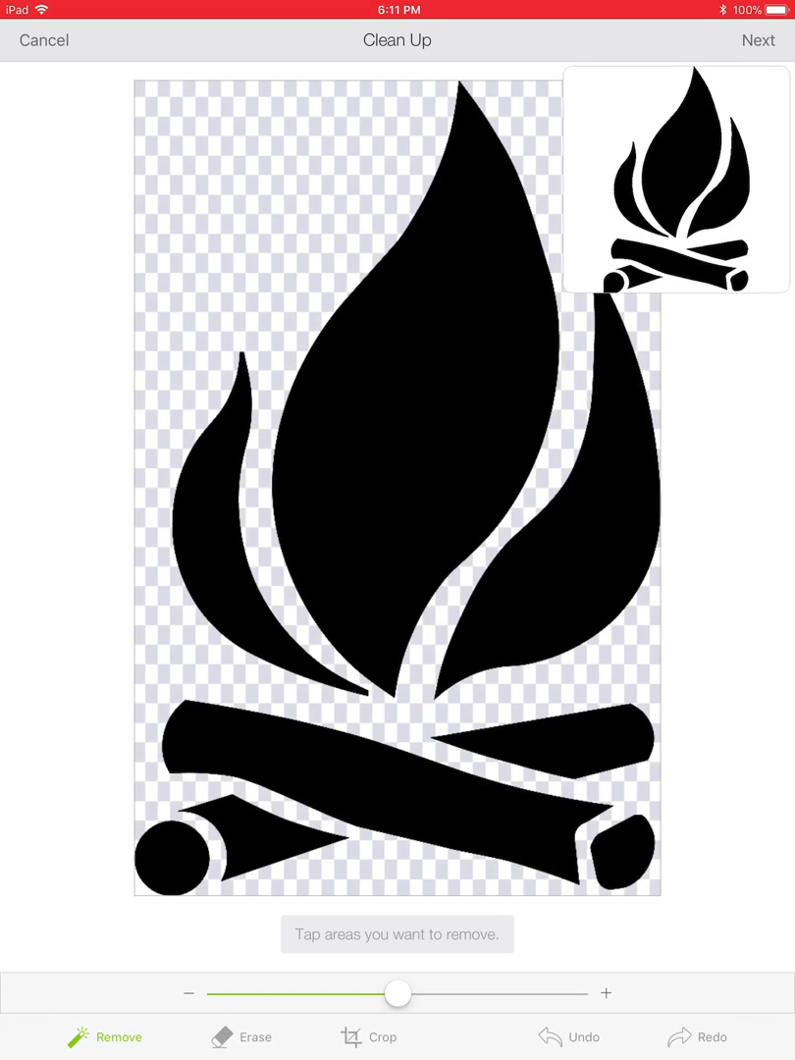
left_click(309, 756)
left_click(245, 834)
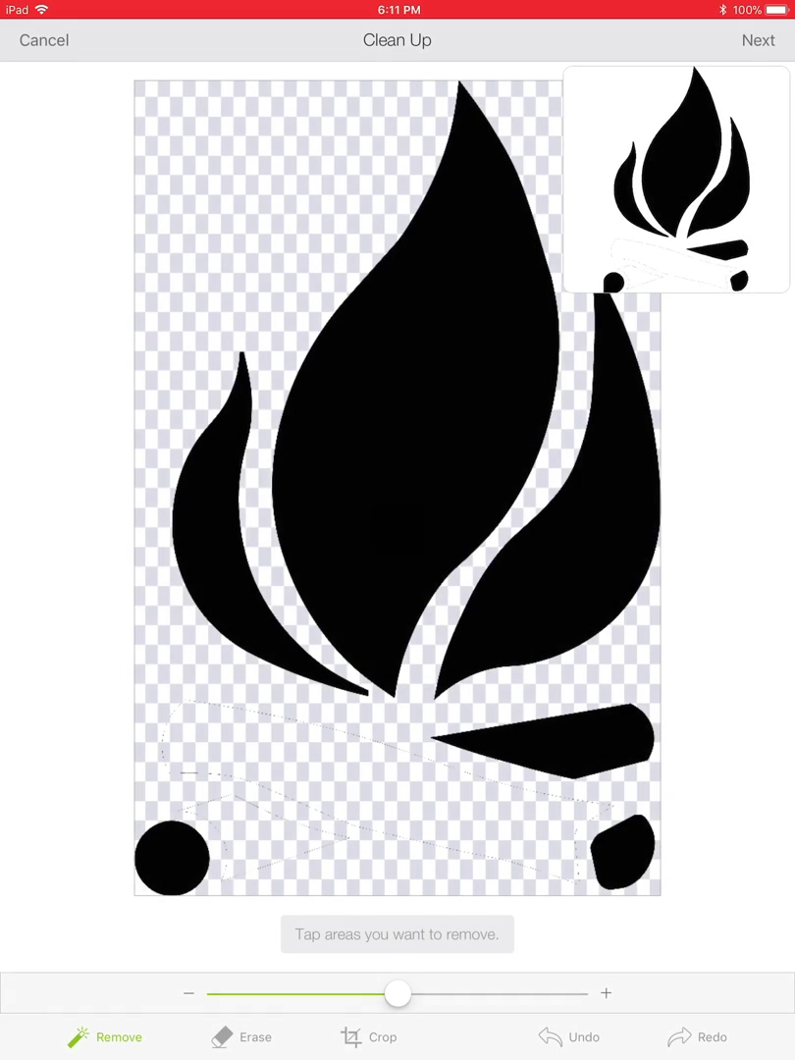
left_click(549, 738)
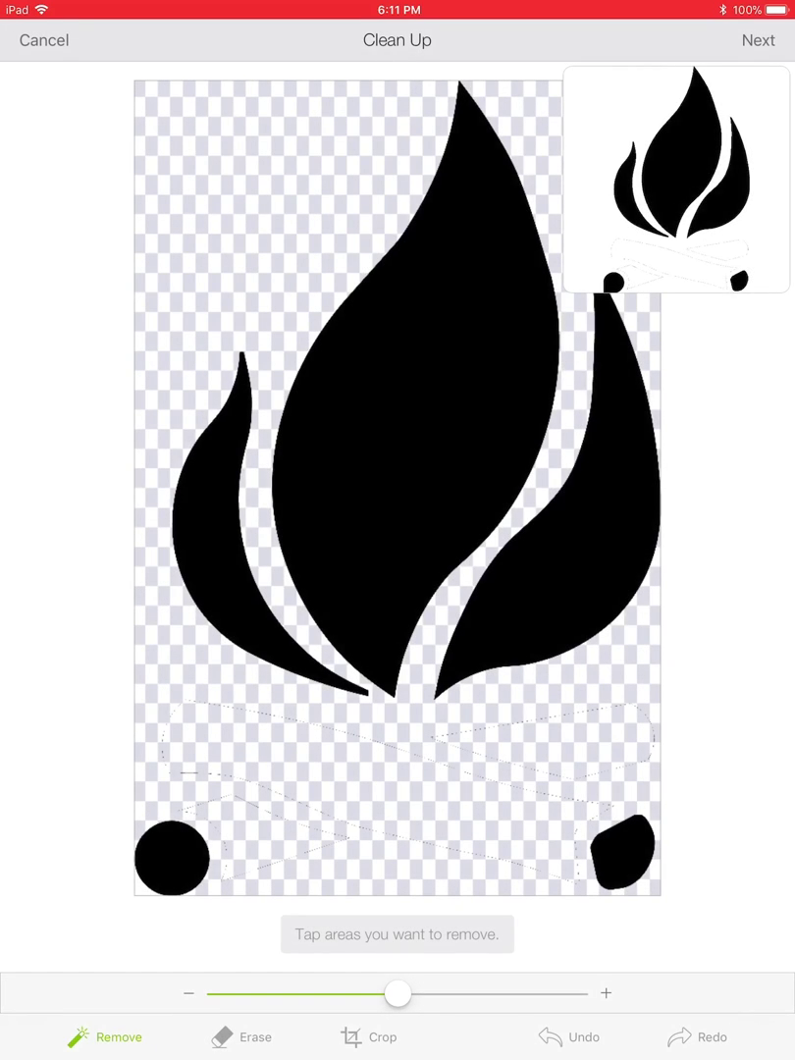
left_click(620, 852)
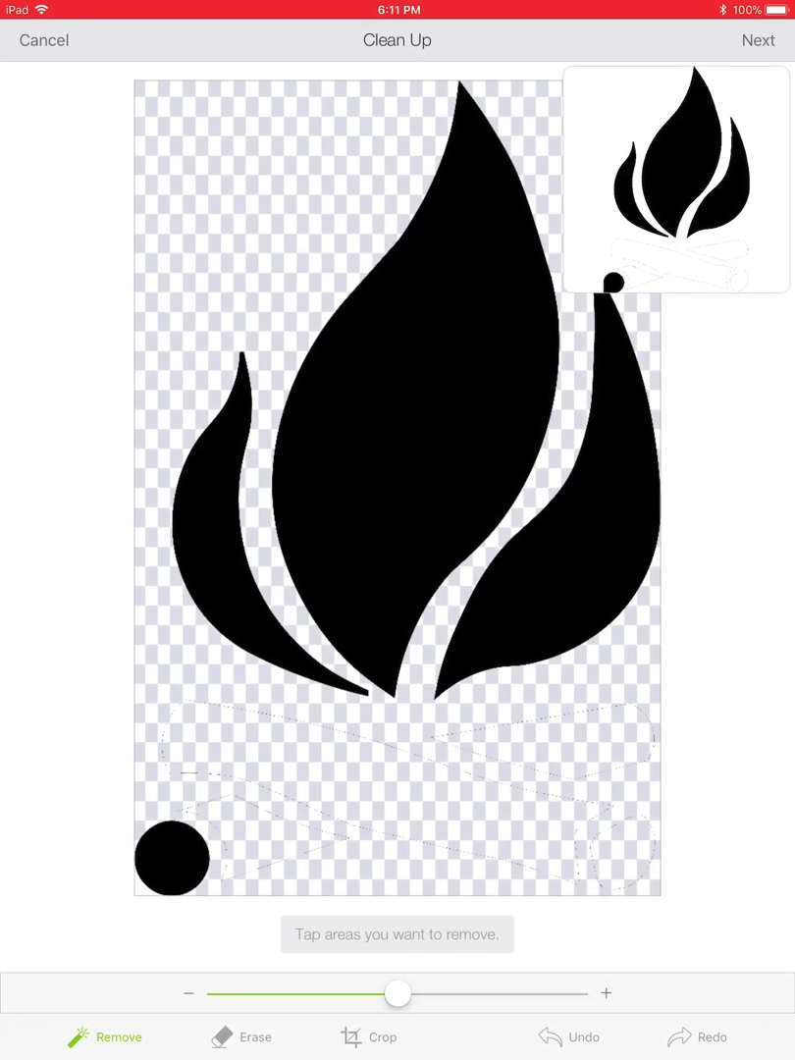
left_click(172, 858)
left_click(243, 1036)
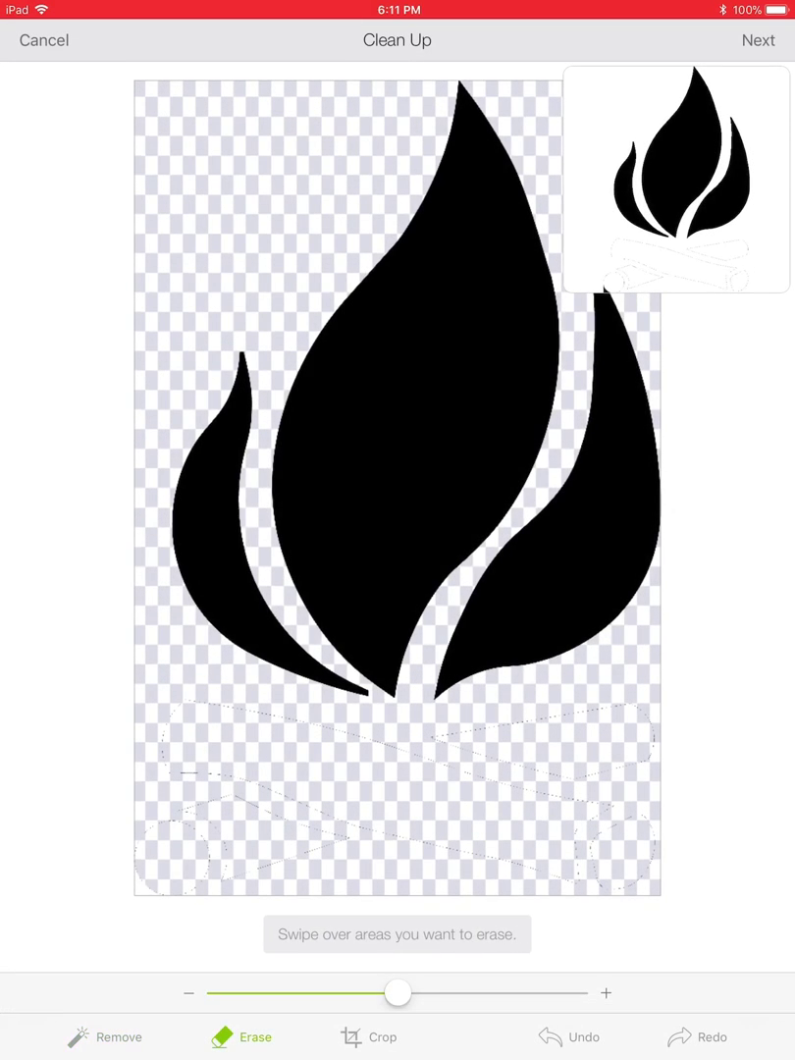
mouse_move(190, 718)
left_mouse_down()
mouse_move(208, 883)
mouse_move(237, 807)
mouse_move(243, 741)
mouse_move(440, 775)
mouse_move(542, 757)
mouse_move(644, 781)
mouse_move(512, 861)
mouse_move(628, 800)
mouse_move(348, 828)
mouse_move(363, 824)
left_mouse_up()
Save the flames as a cut image named 'fire flame'.
left_click(758, 40)
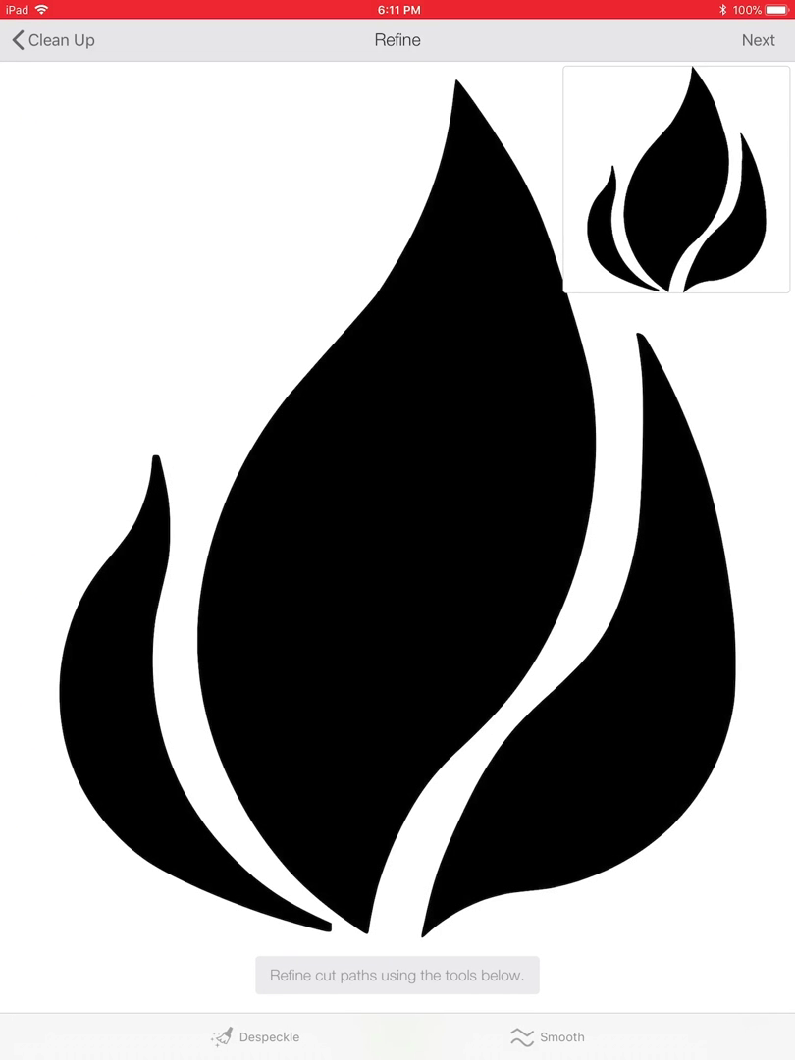
left_click(758, 40)
left_click(198, 257)
left_click(397, 451)
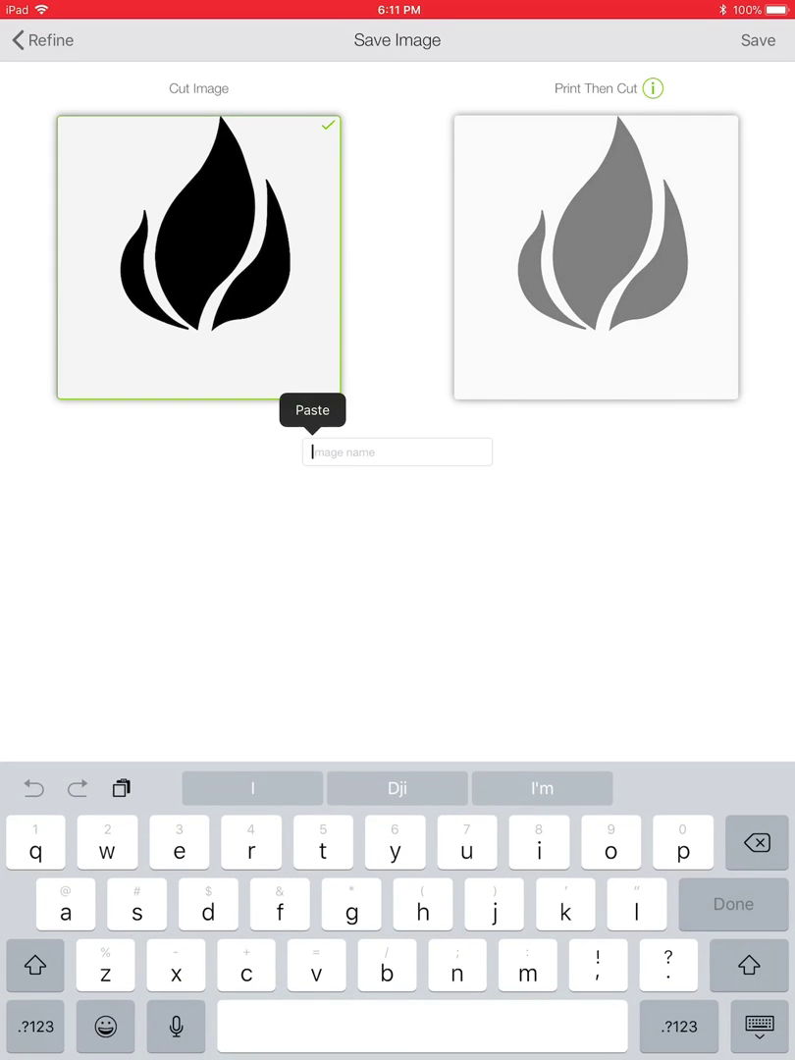
type("fire f")
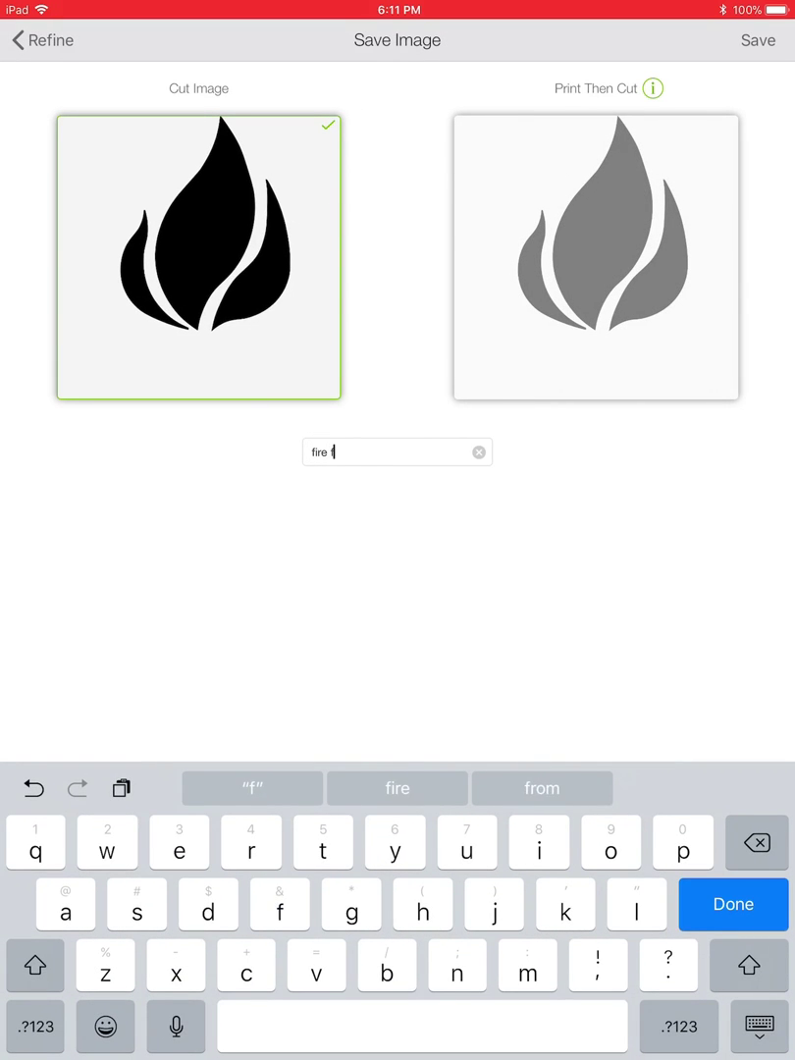
type("lame")
key("Return")
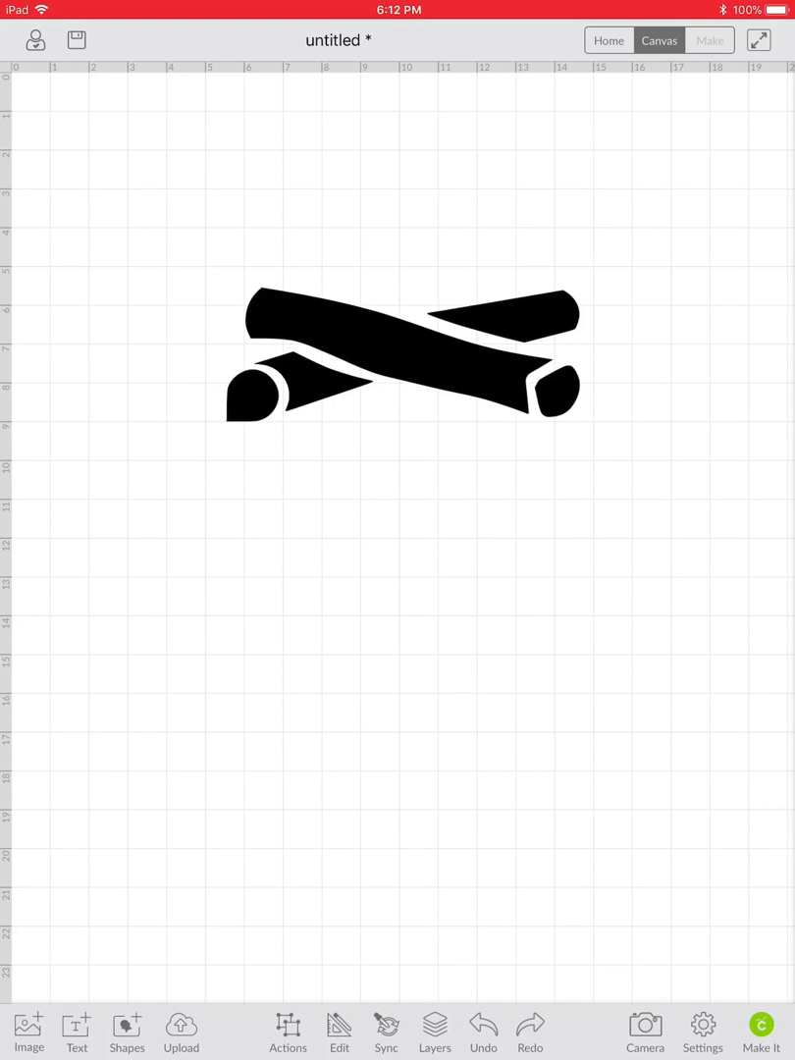
Insert the 'fire flame' image and centre it above the crossed logs.
left_click(397, 628)
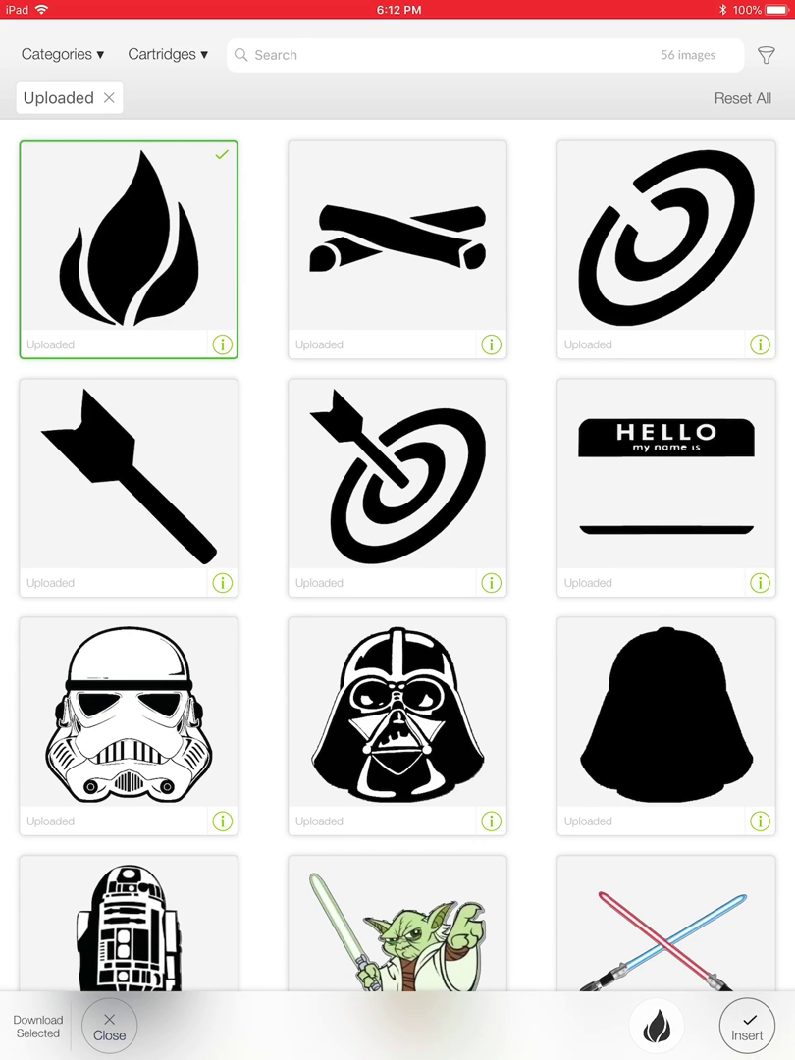
left_click(747, 1026)
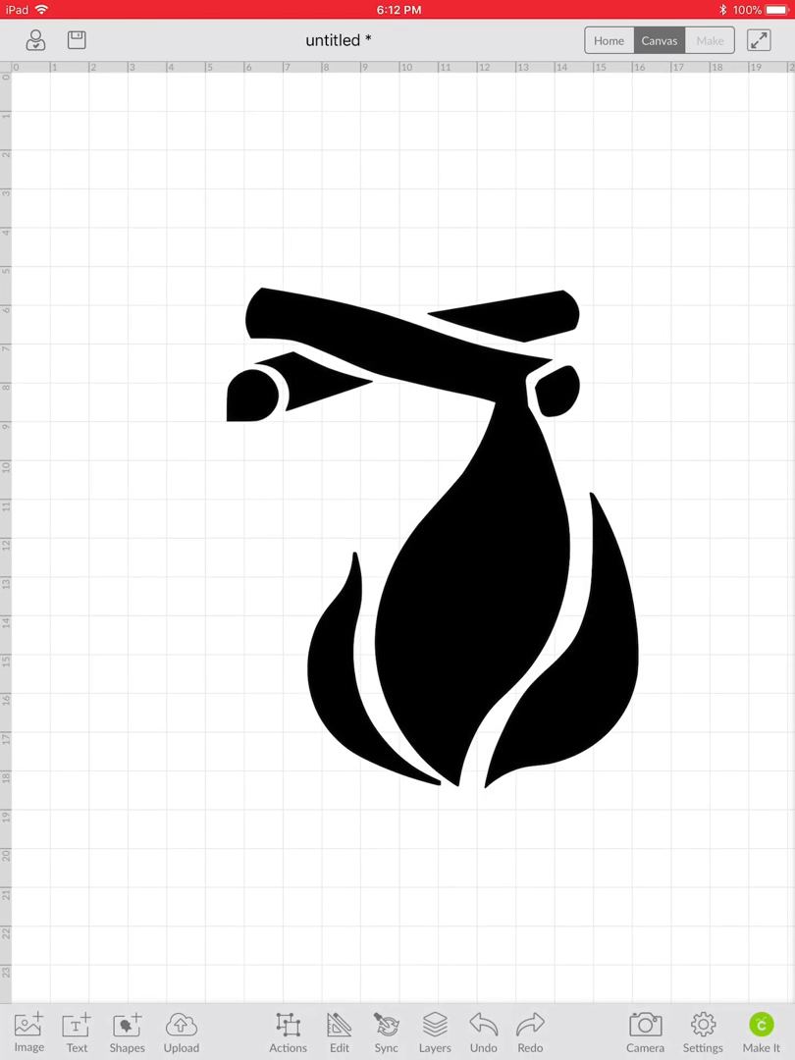
left_click_drag(403, 353, 403, 829)
left_click_drag(466, 579, 409, 558)
left_click(637, 245)
left_click(435, 1031)
Colour the crossed-logs layer an almost-black dark red.
left_click(403, 824)
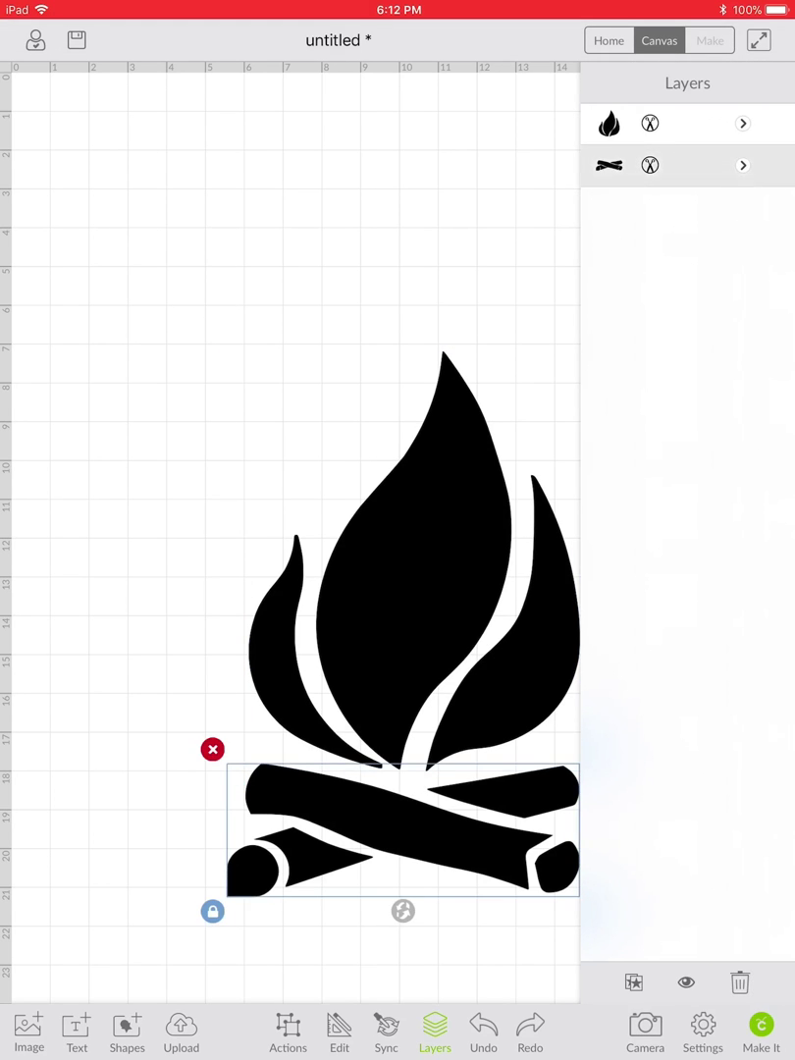
left_click(649, 165)
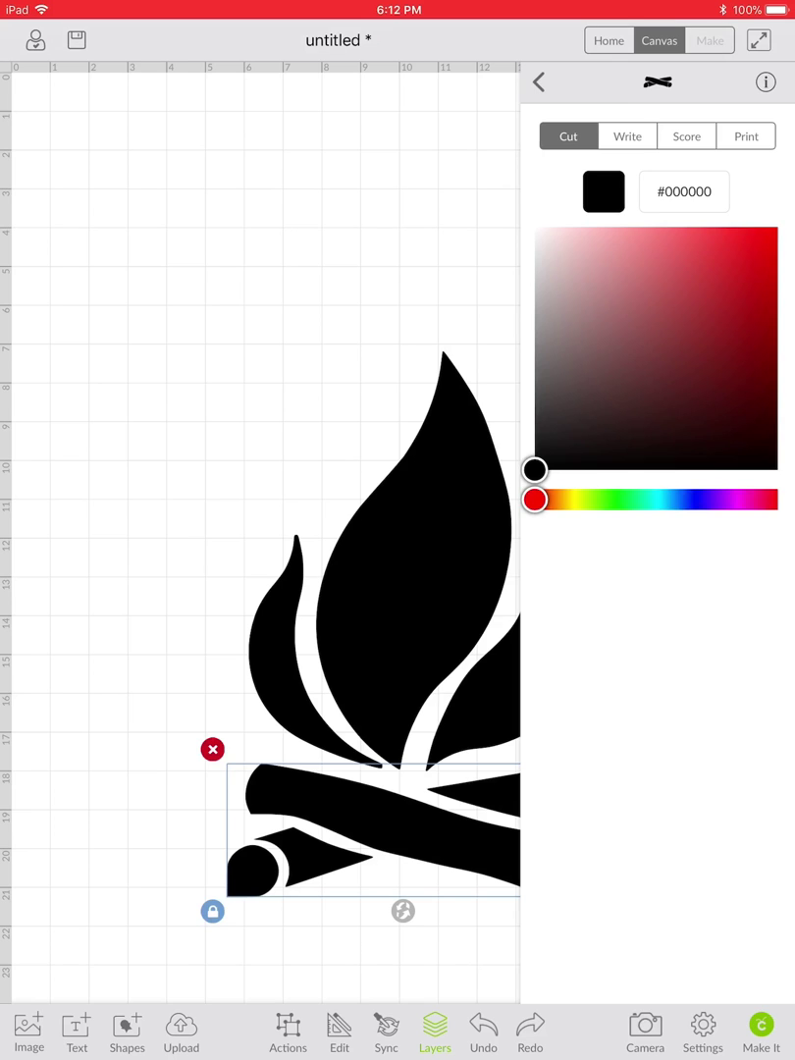
left_click(734, 411)
left_click(757, 398)
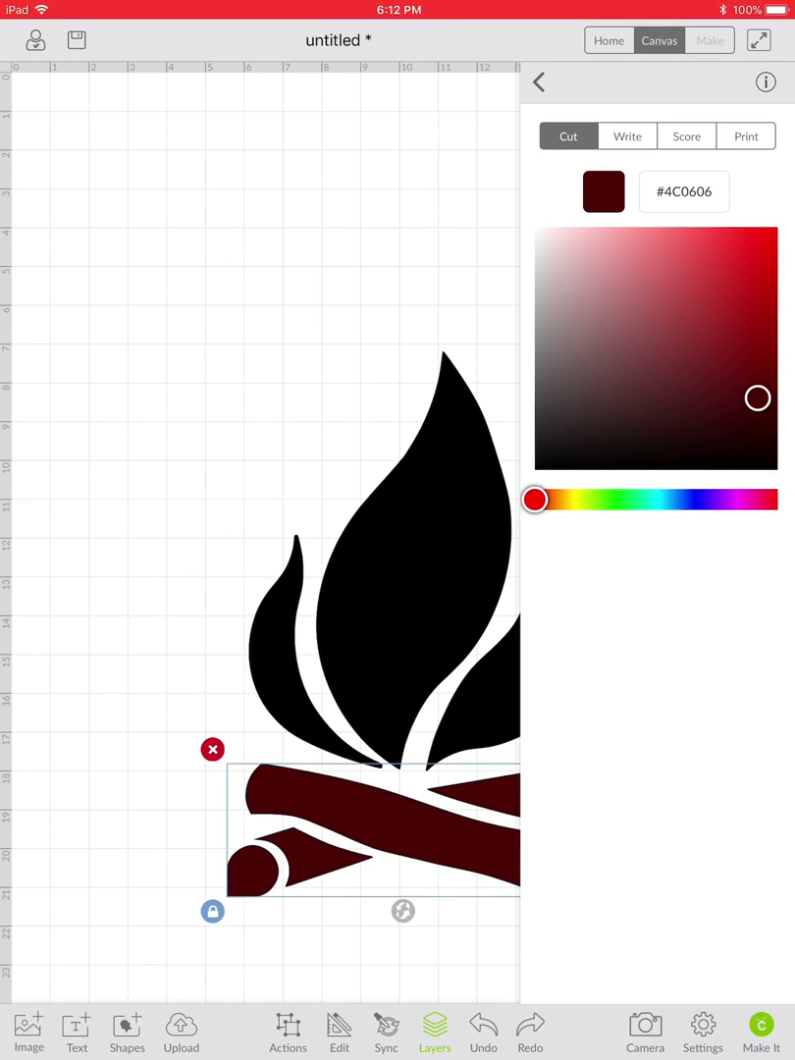
left_click(763, 423)
left_click_drag(764, 434, 764, 445)
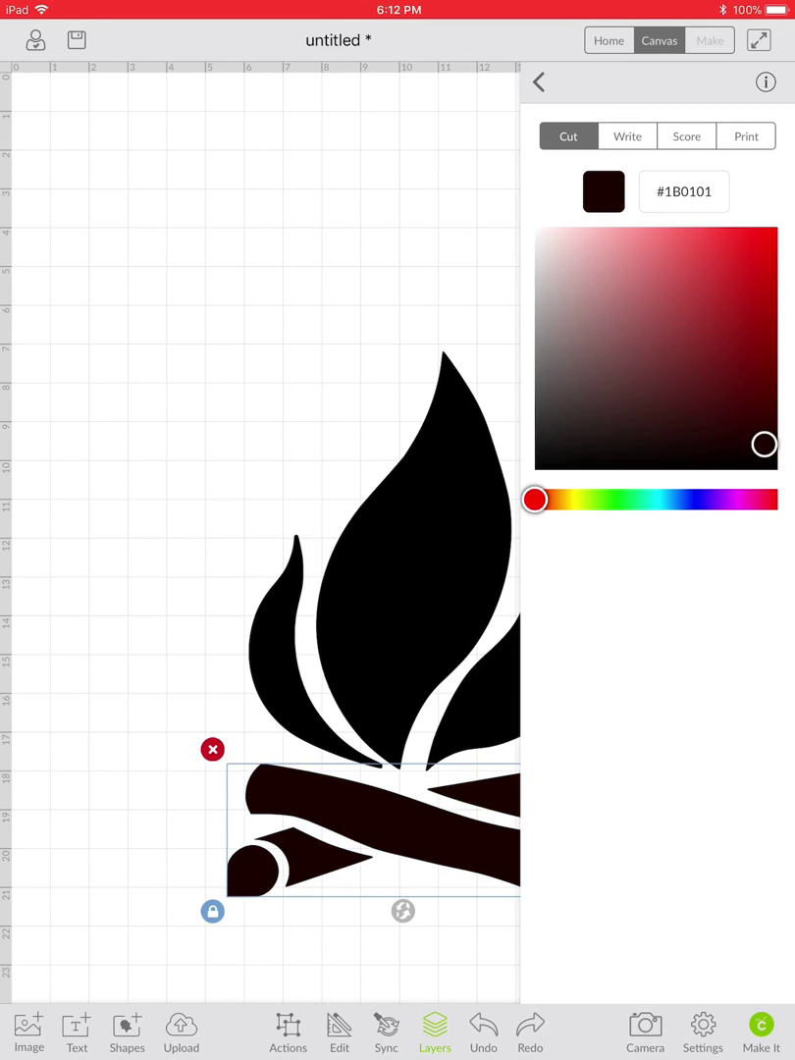
Recolour the flame layer orange (#F0780E) using the hue slider.
left_click(412, 549)
left_click(743, 123)
left_click(763, 241)
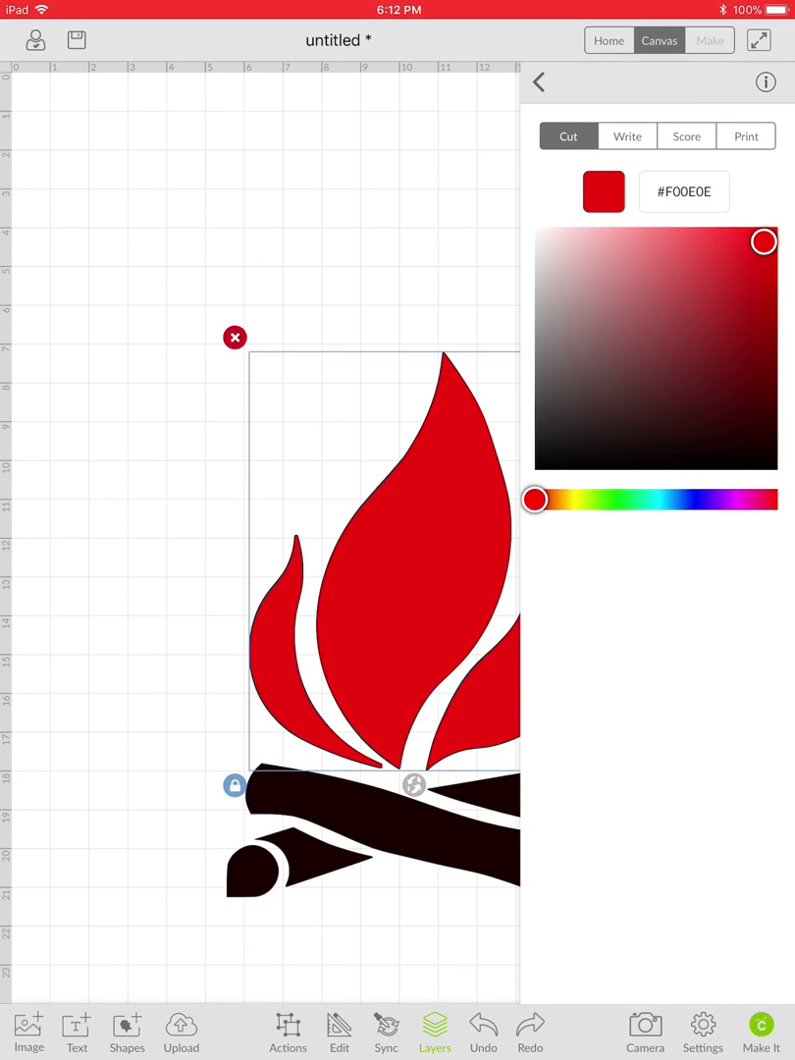
mouse_move(534, 499)
left_mouse_down()
mouse_move(568, 499)
mouse_move(553, 499)
left_mouse_up()
left_click(118, 589)
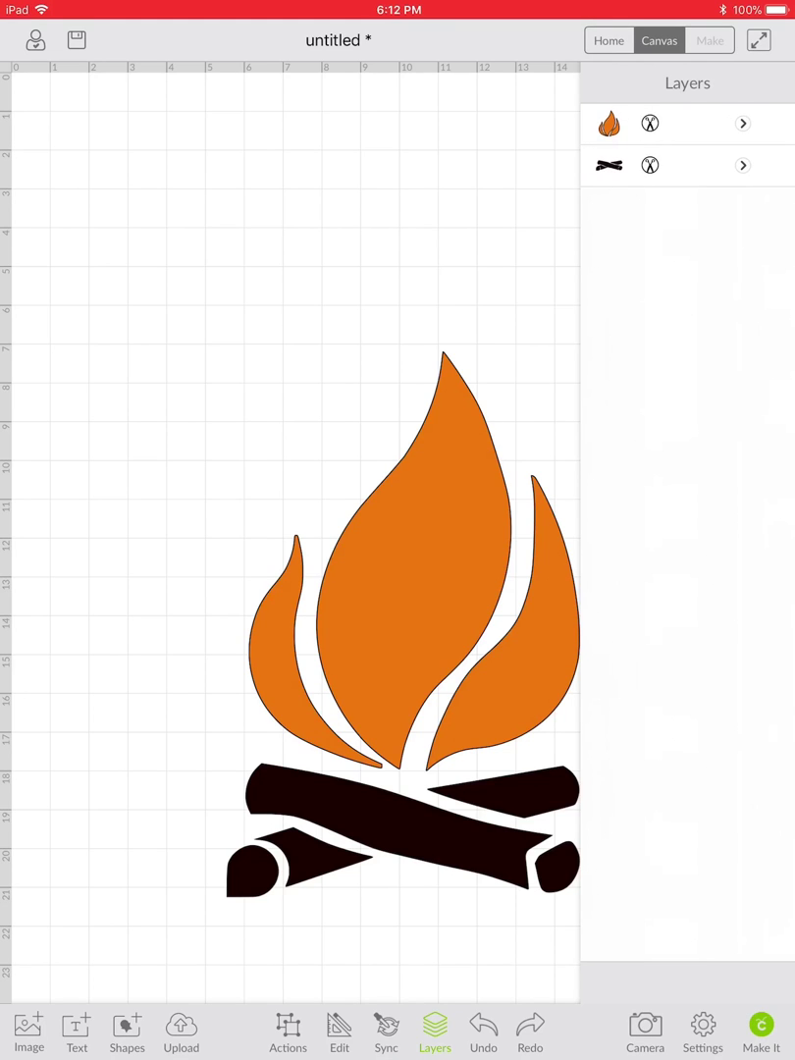
Group the flame and logs, then move the campfire top-left and shrink it.
left_click(412, 588)
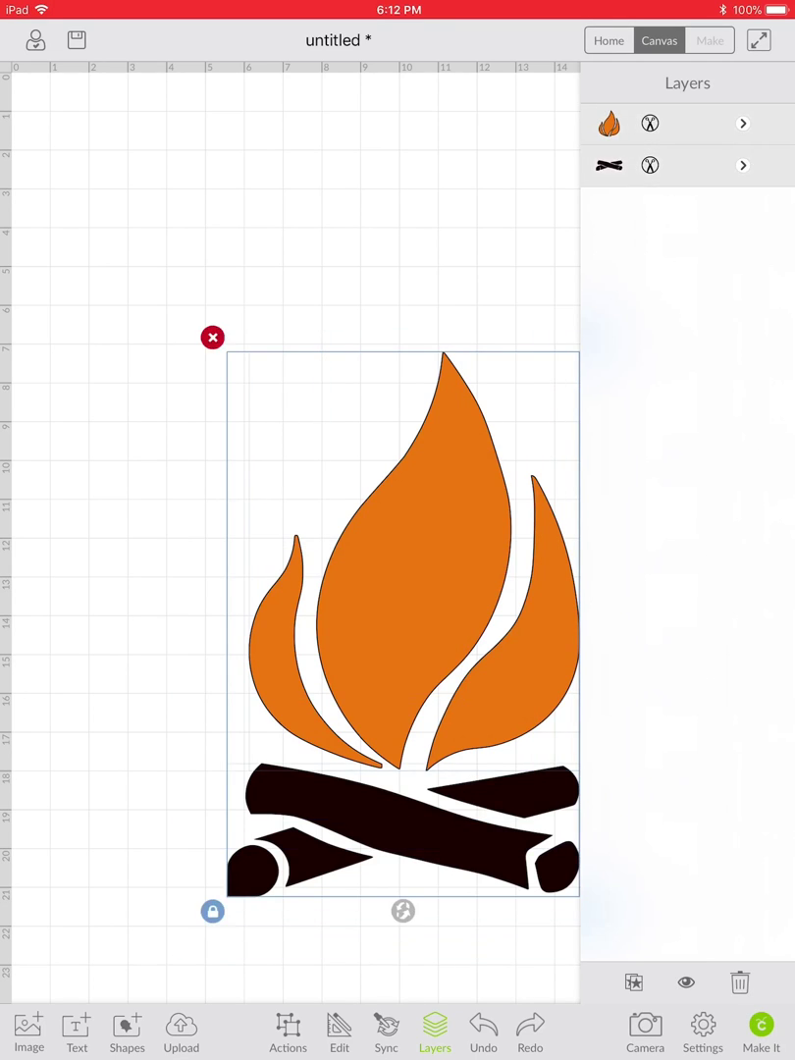
left_click(288, 1030)
left_click(54, 965)
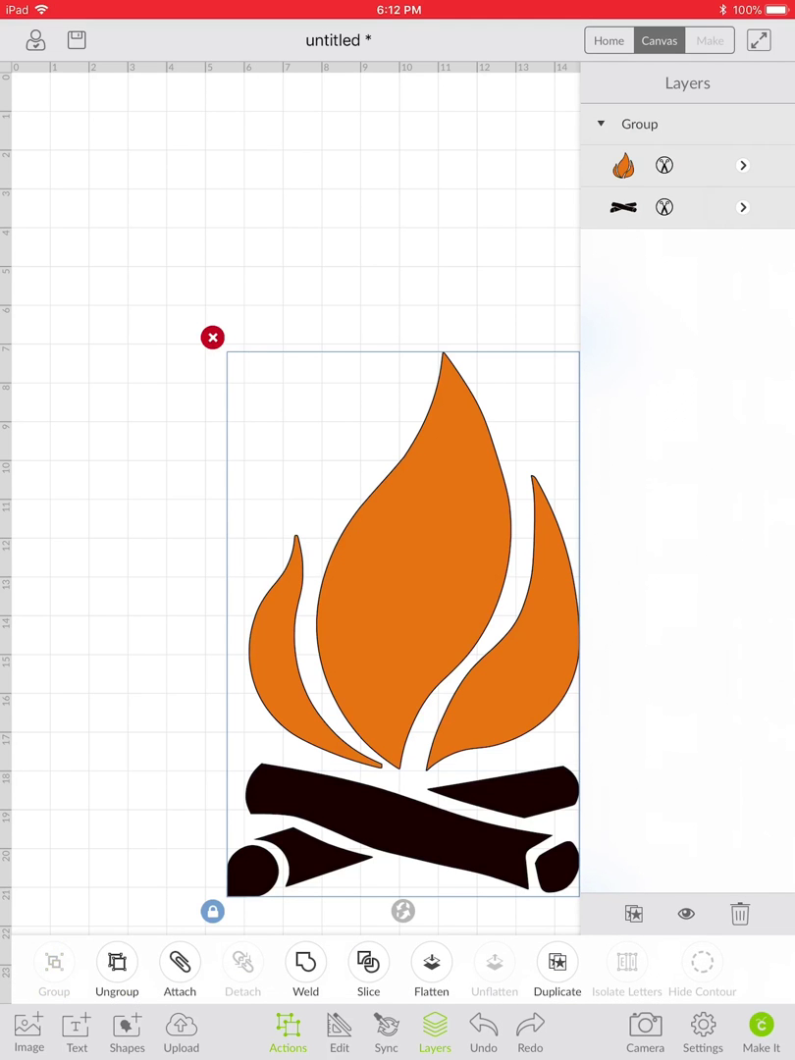
mouse_move(403, 623)
left_mouse_down()
mouse_move(255, 431)
mouse_move(255, 419)
left_mouse_up()
left_click_drag(434, 700, 260, 427)
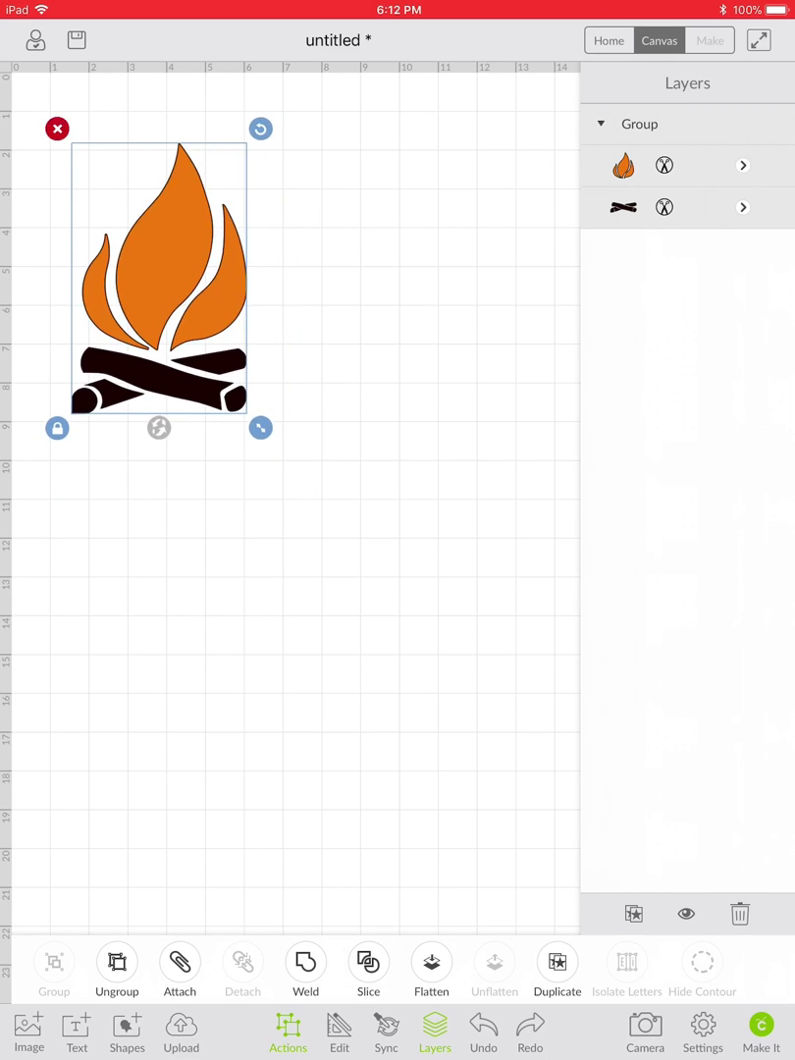
left_click(393, 638)
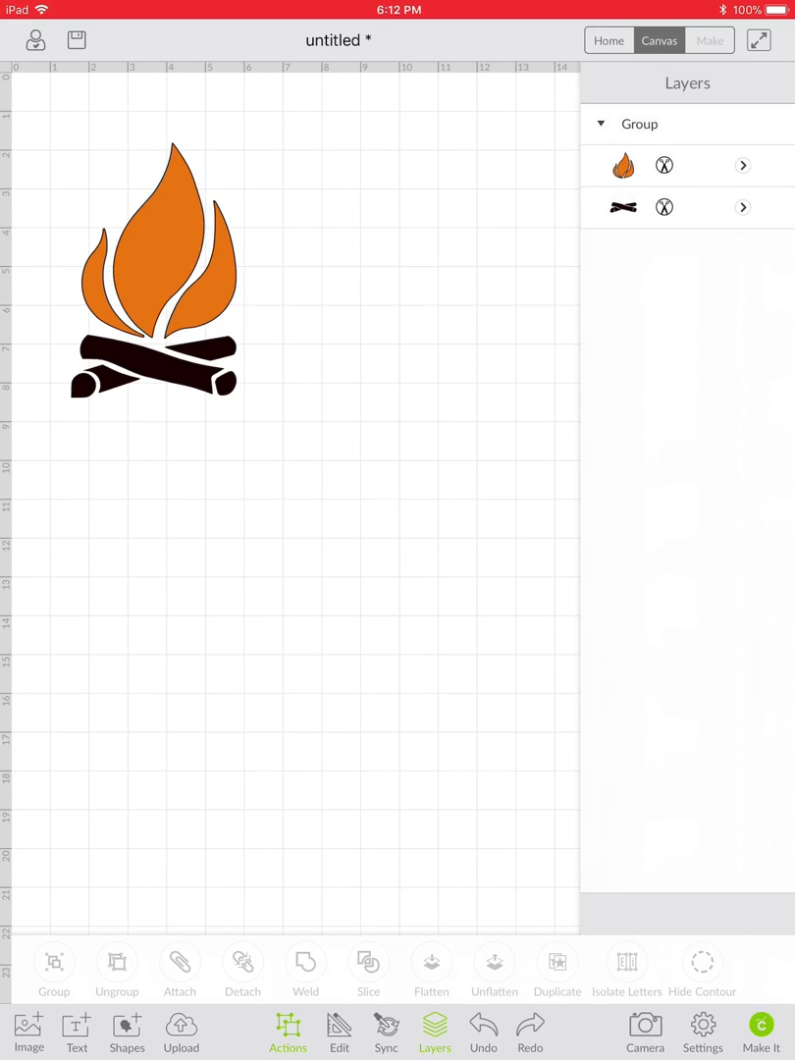
Save the project under the new name 'fire 2 color'.
left_click(76, 39)
left_click(57, 88)
type("f")
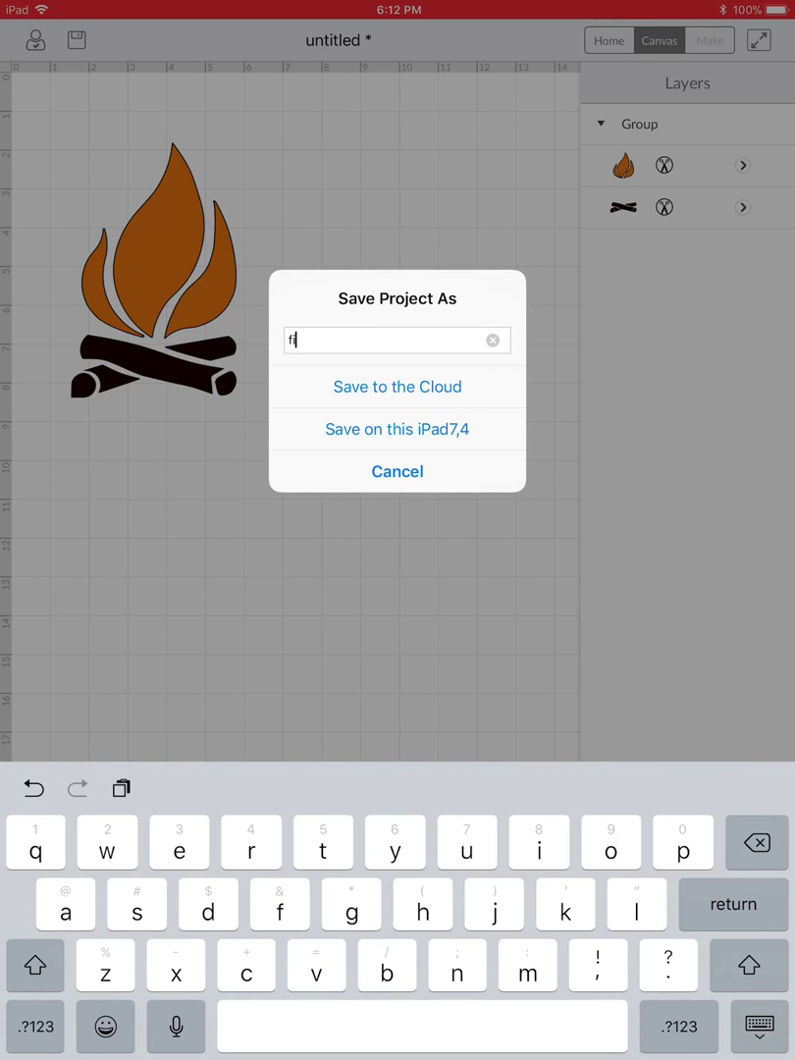
type("r")
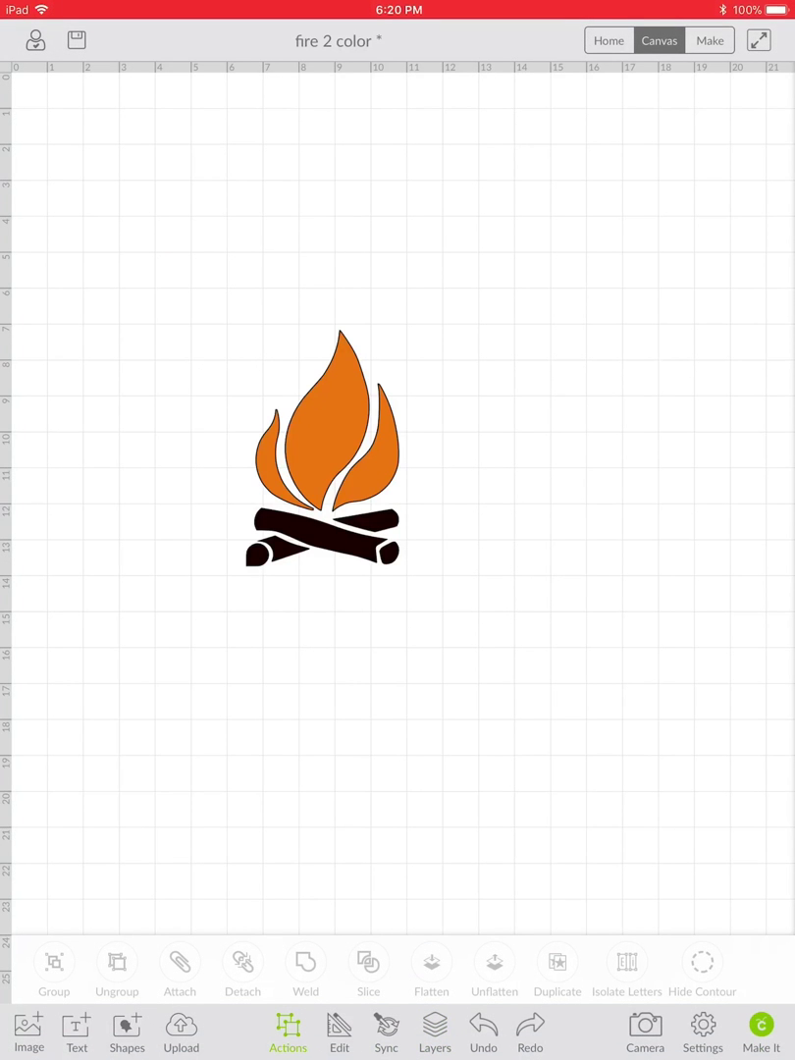
Duplicate the orange flame and enlarge the copy to 4.6 × 5.9 in.
left_click(329, 431)
left_click_drag(329, 432, 328, 388)
left_click(556, 966)
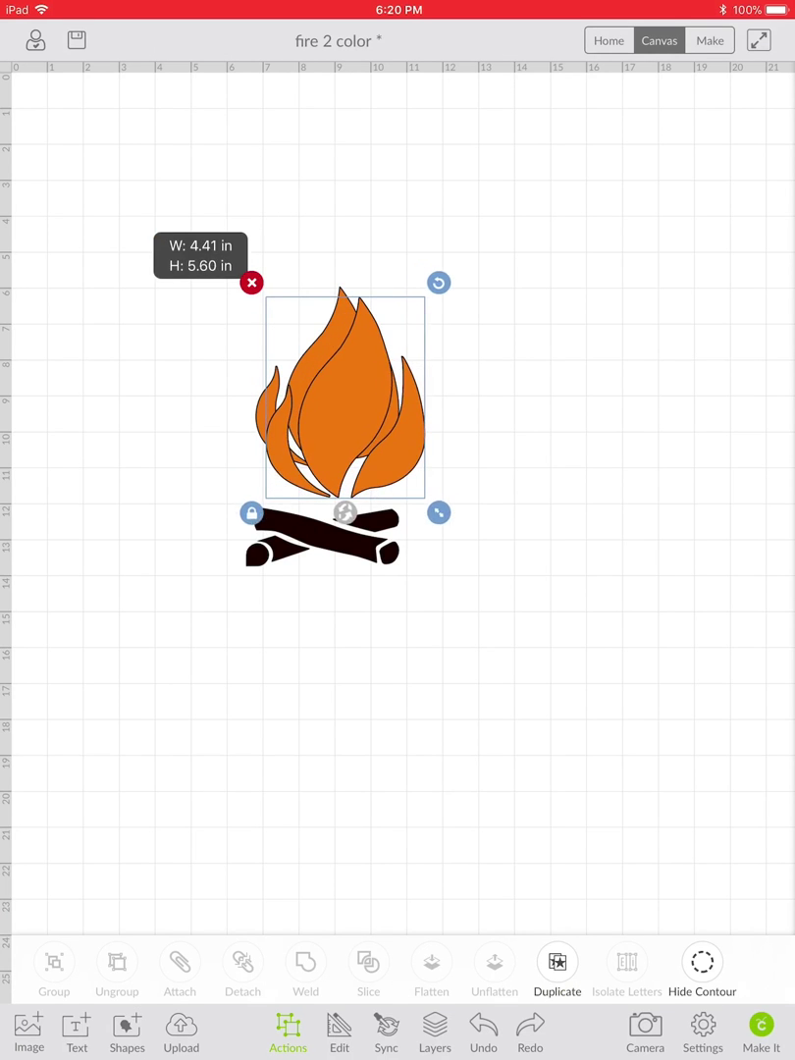
left_click_drag(441, 515, 446, 522)
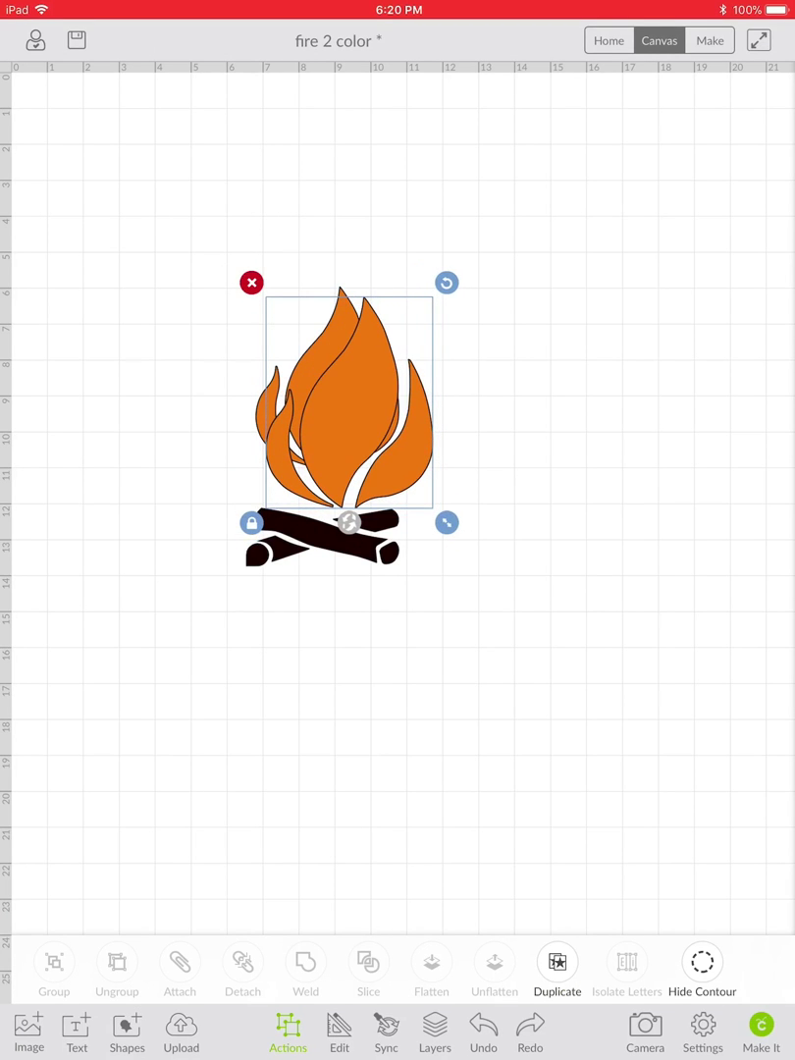
Move the duplicate flame to the back of the layer stack.
left_click(339, 1030)
left_click(524, 967)
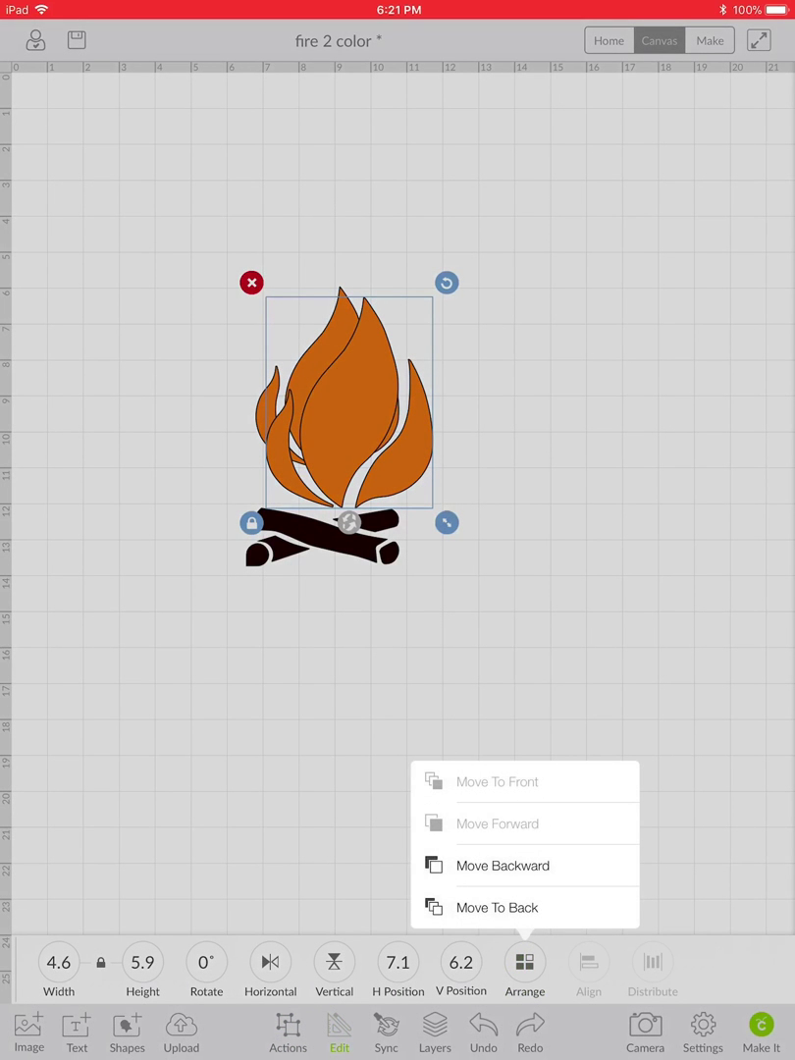
left_click(497, 906)
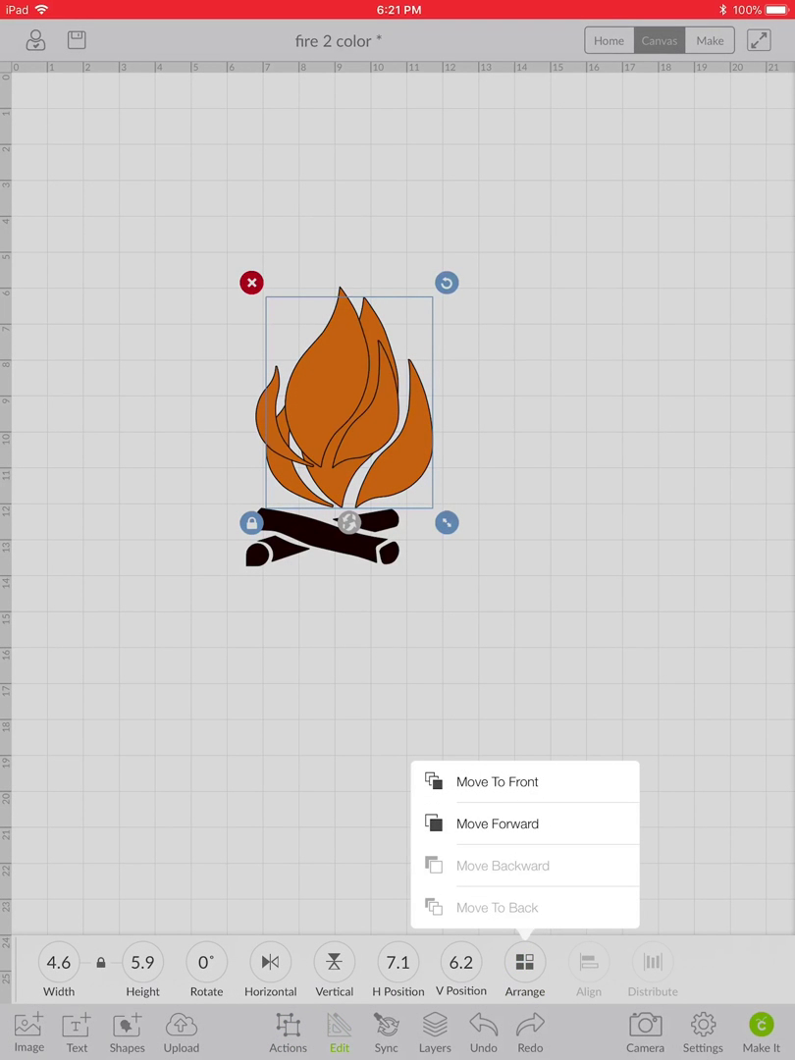
left_click(524, 962)
left_click(435, 1030)
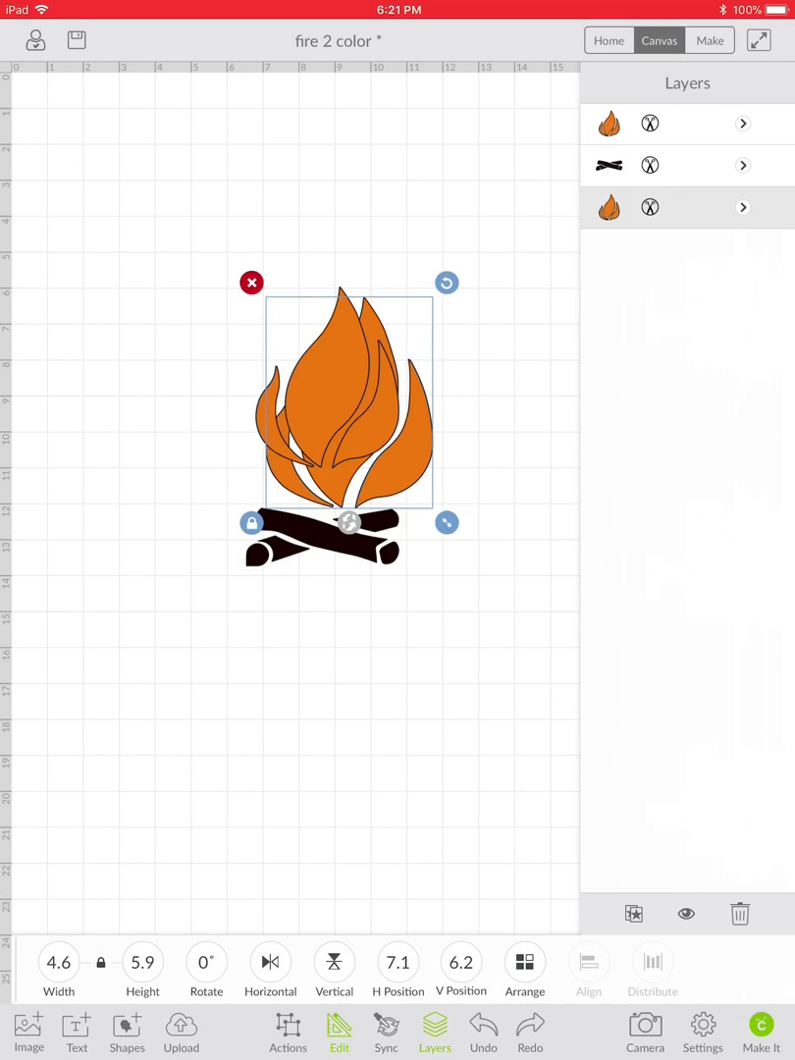
Colour the back flame red and shift the orange flame over it.
left_click(743, 207)
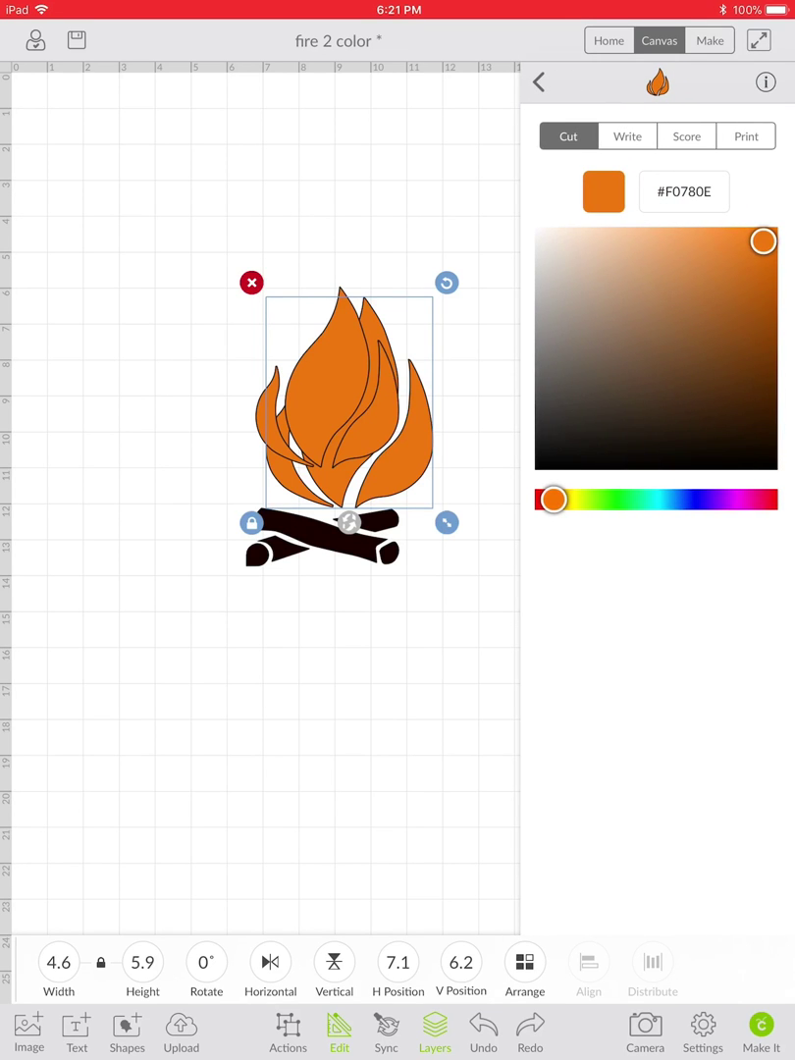
left_click(534, 500)
left_click(538, 82)
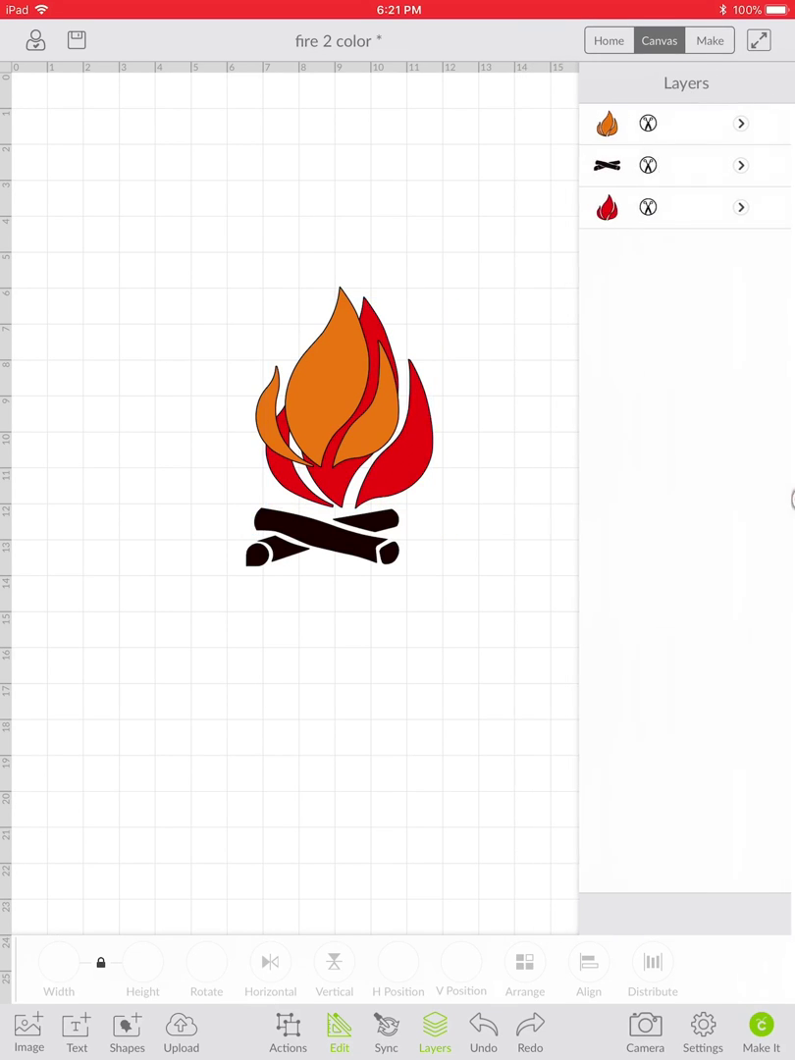
mouse_move(314, 392)
left_mouse_down()
mouse_move(343, 413)
mouse_move(342, 429)
left_mouse_up()
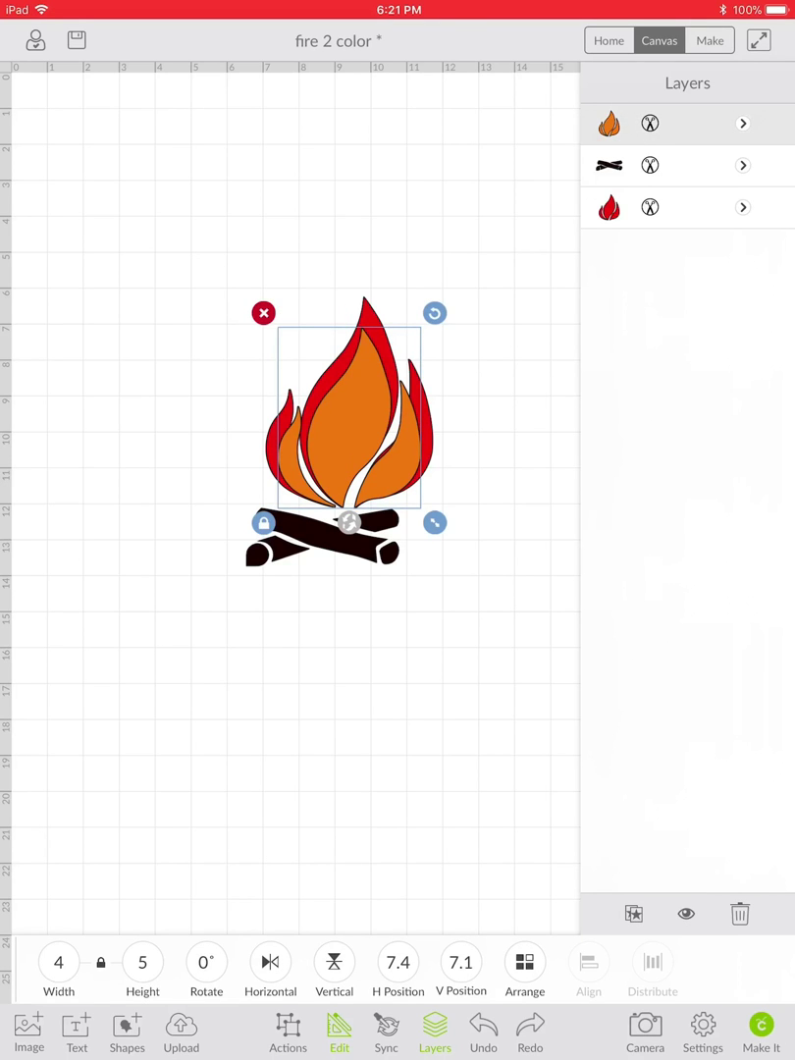
Resize the red flame to about 4.4 × 5.5 in and position it behind the orange flame.
left_click(677, 207)
left_click_drag(446, 522, 470, 552)
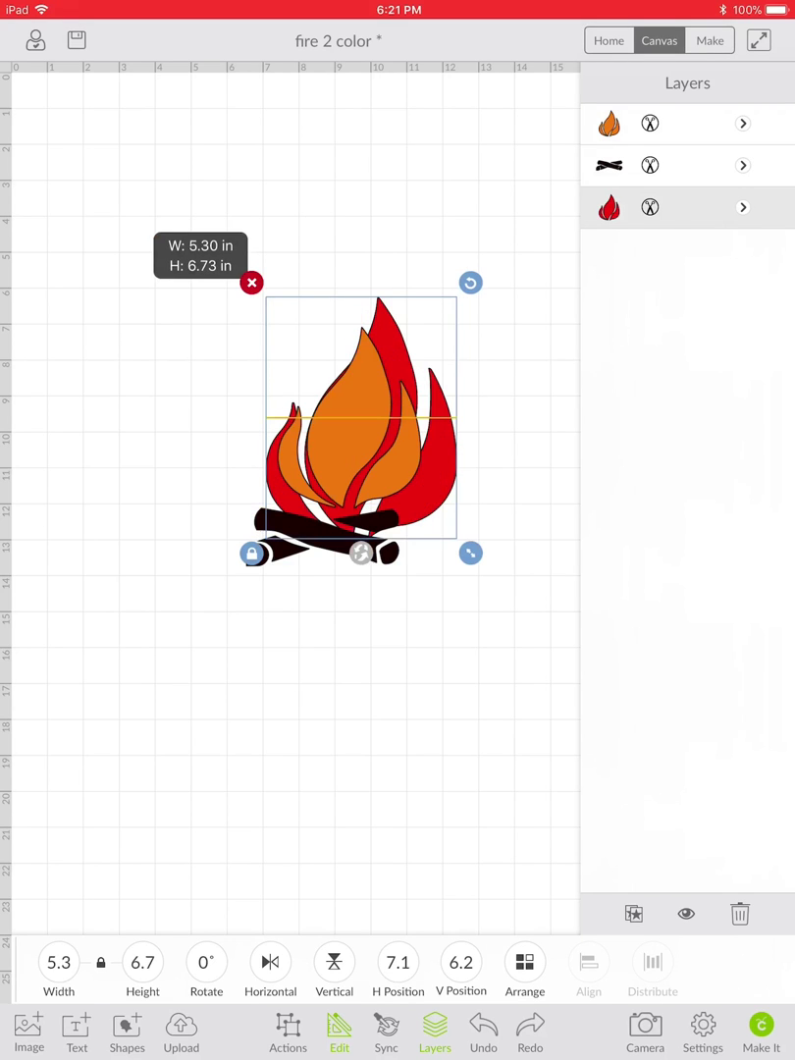
left_click_drag(362, 422, 349, 392)
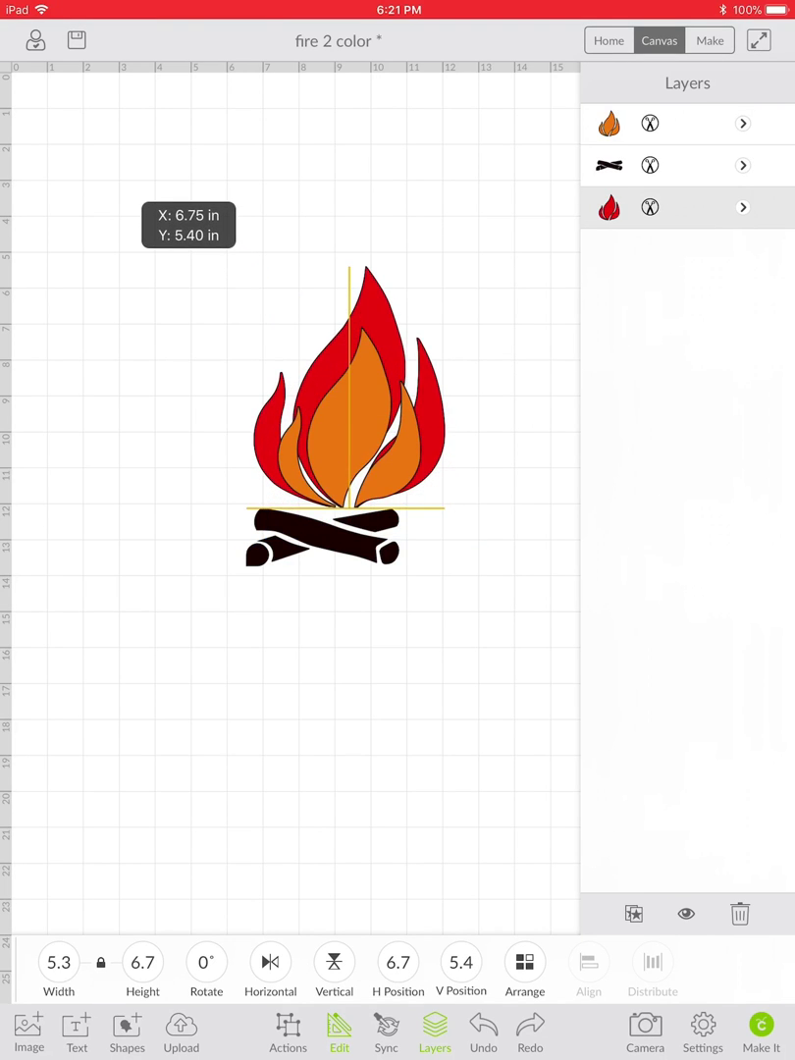
left_click_drag(459, 523, 423, 480)
left_click_drag(338, 373, 357, 415)
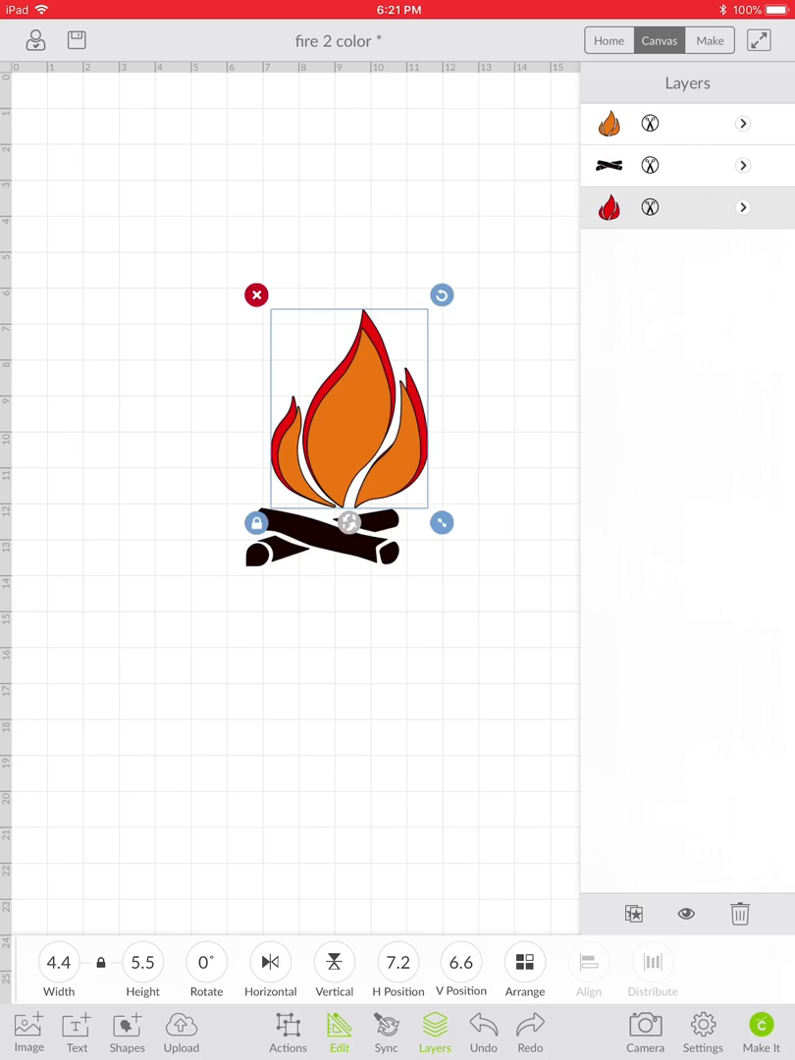
Select both overlapping flames and slice them.
left_click(216, 248)
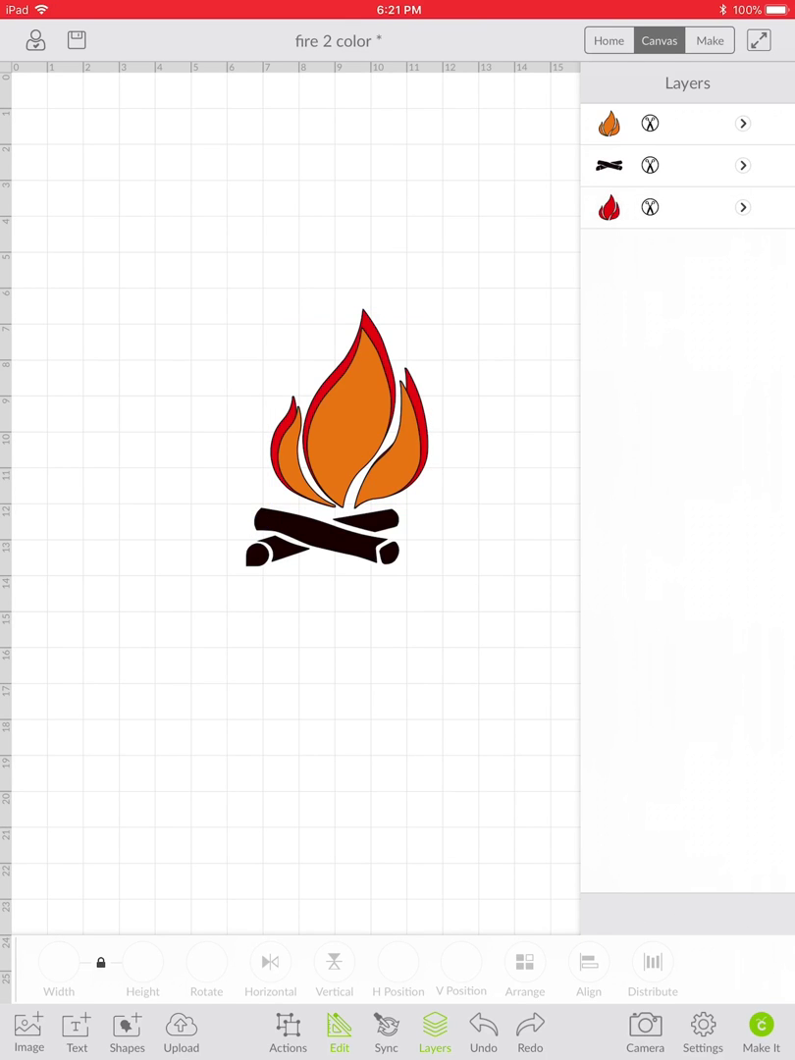
left_click_drag(237, 302, 450, 432)
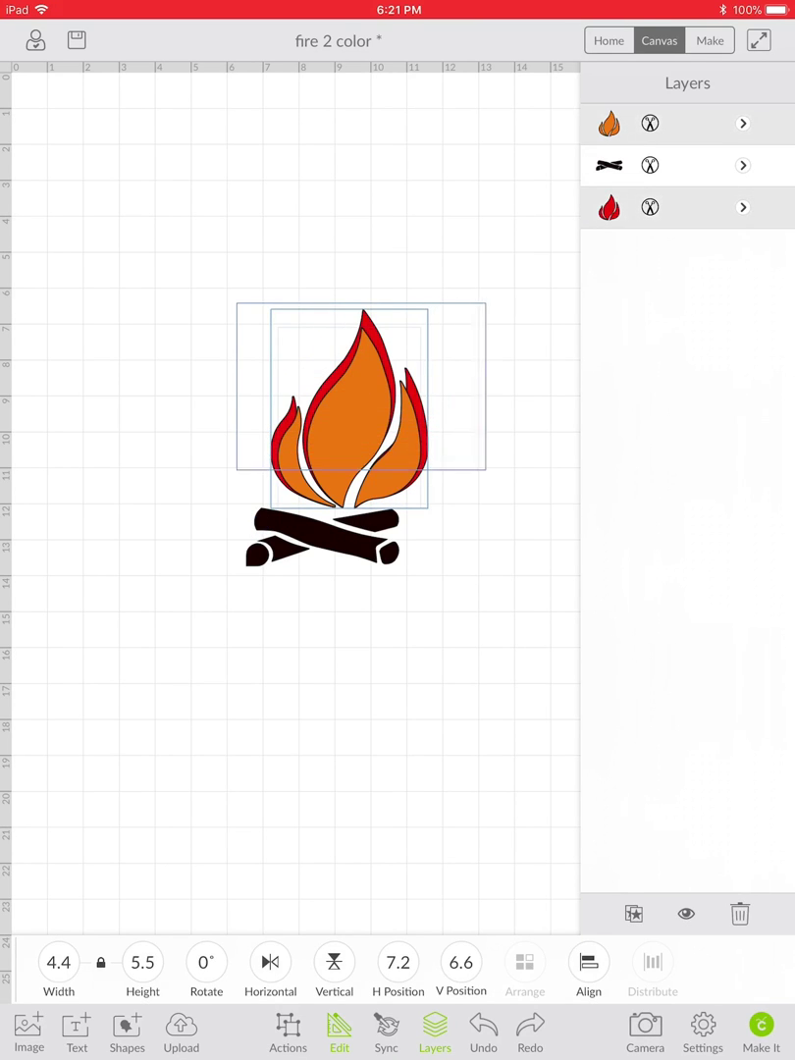
left_click(287, 1030)
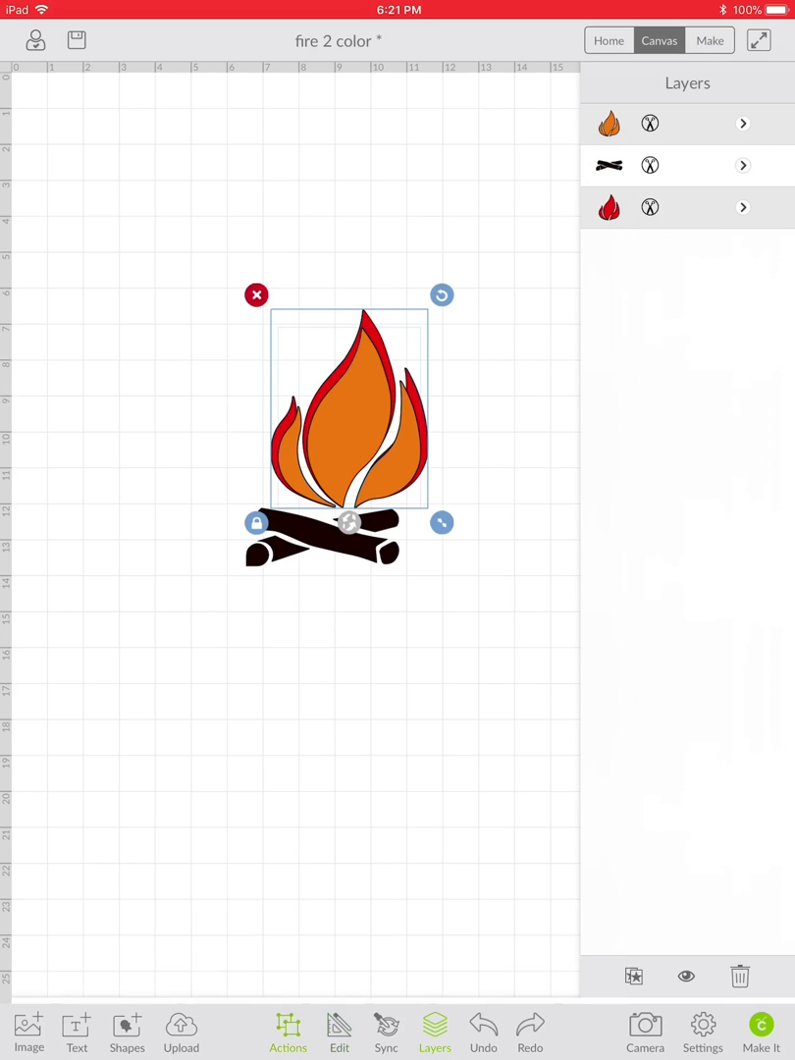
left_click(368, 972)
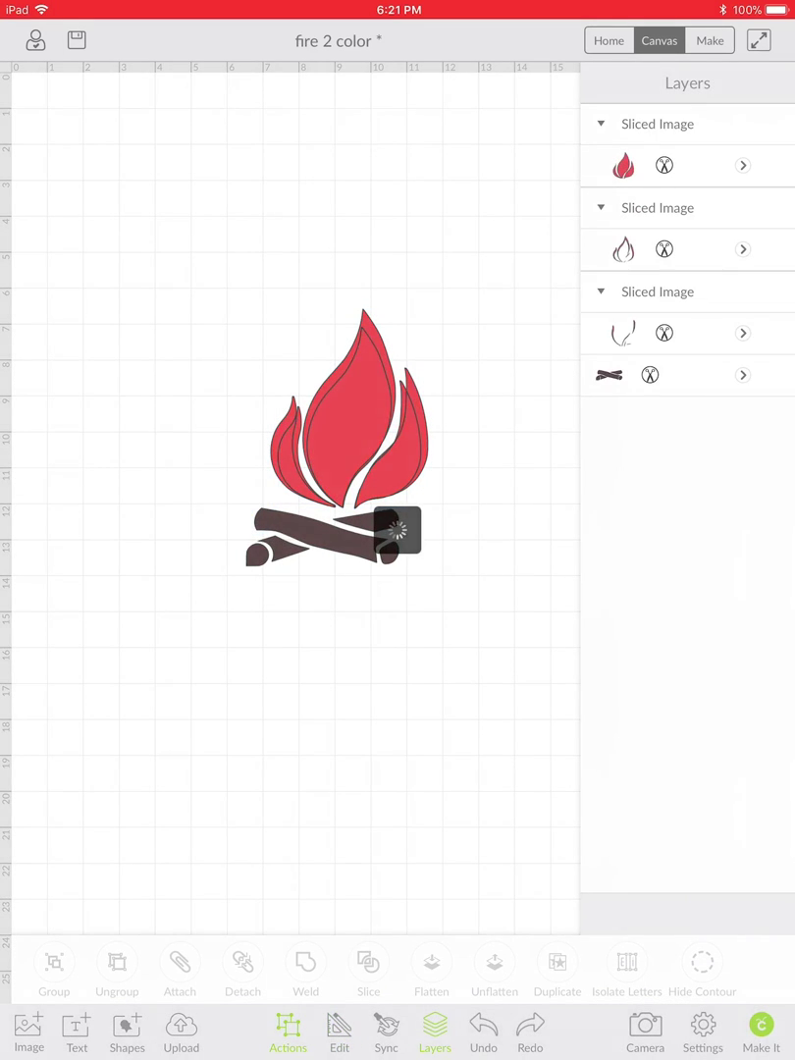
Pull apart the sliced pieces, delete the leftover sliver, and select the solid red flame.
left_click_drag(348, 412, 201, 343)
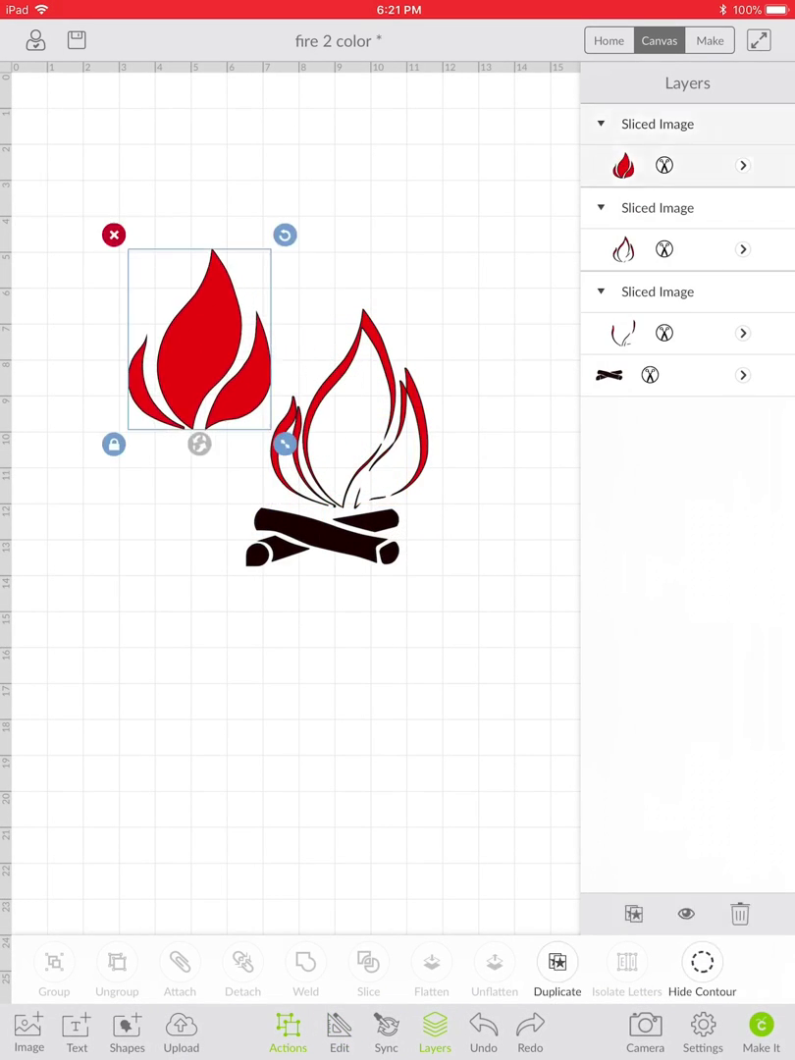
left_click_drag(382, 407, 383, 242)
left_click(351, 446)
left_click(278, 366)
left_click(208, 343)
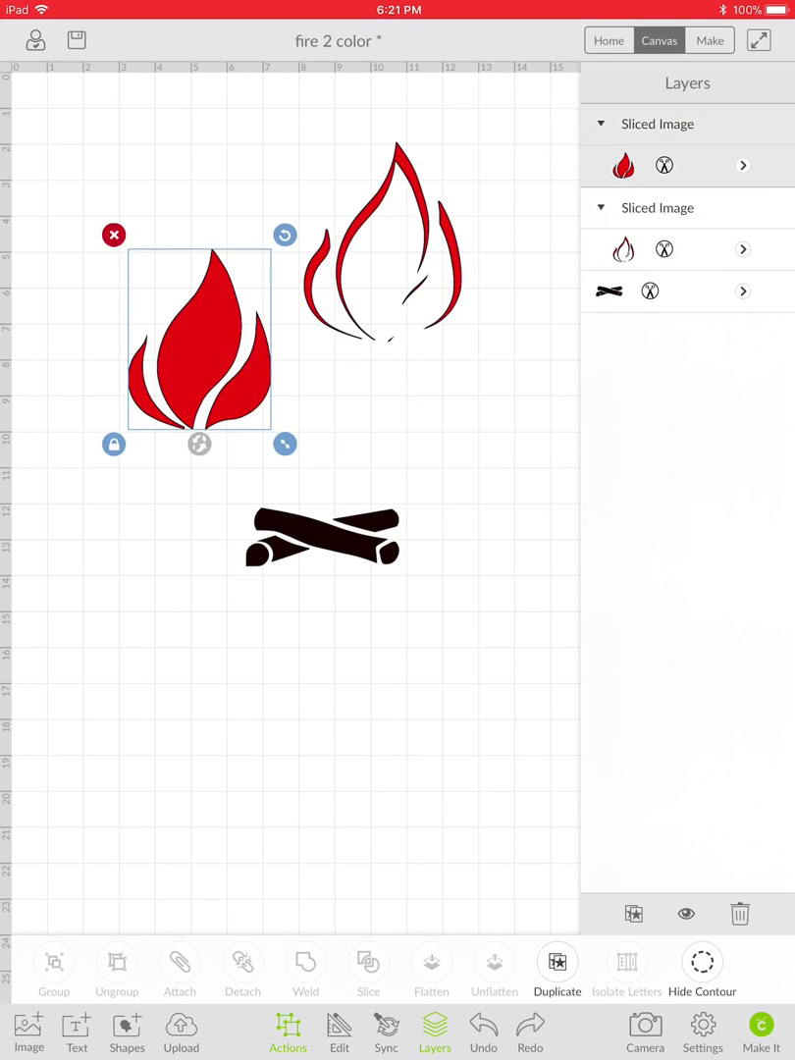
Recolour the solid flame orange (#F0980E).
left_click(743, 166)
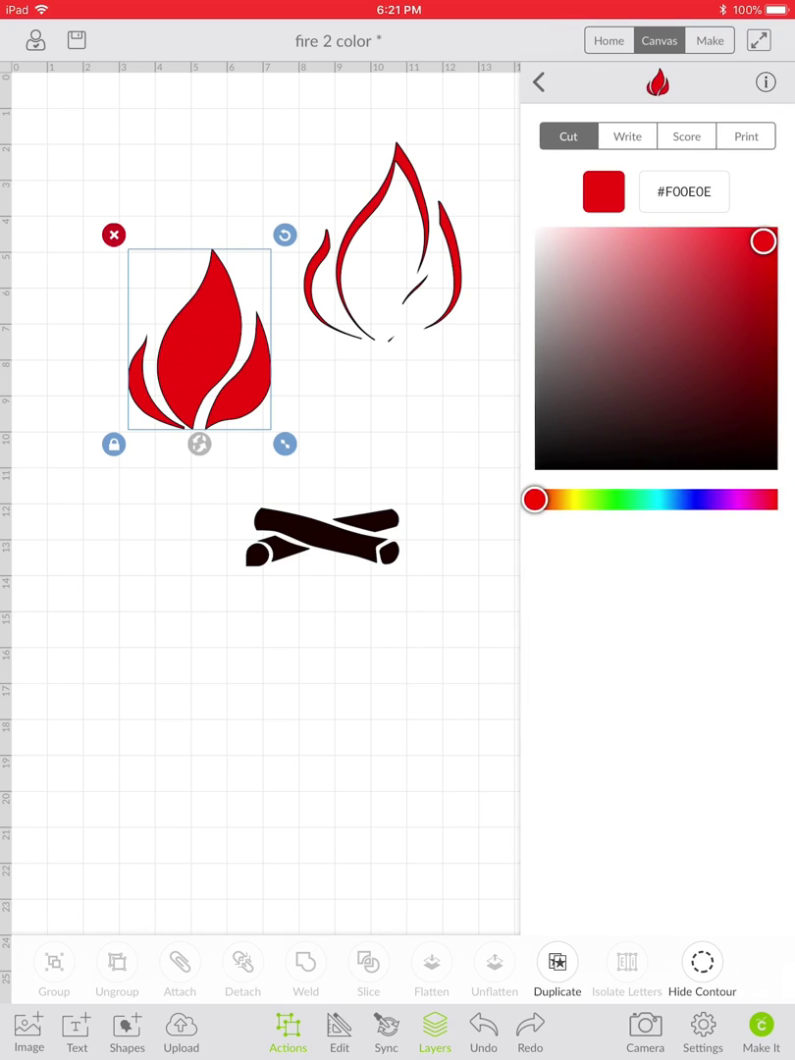
left_click_drag(533, 500, 561, 499)
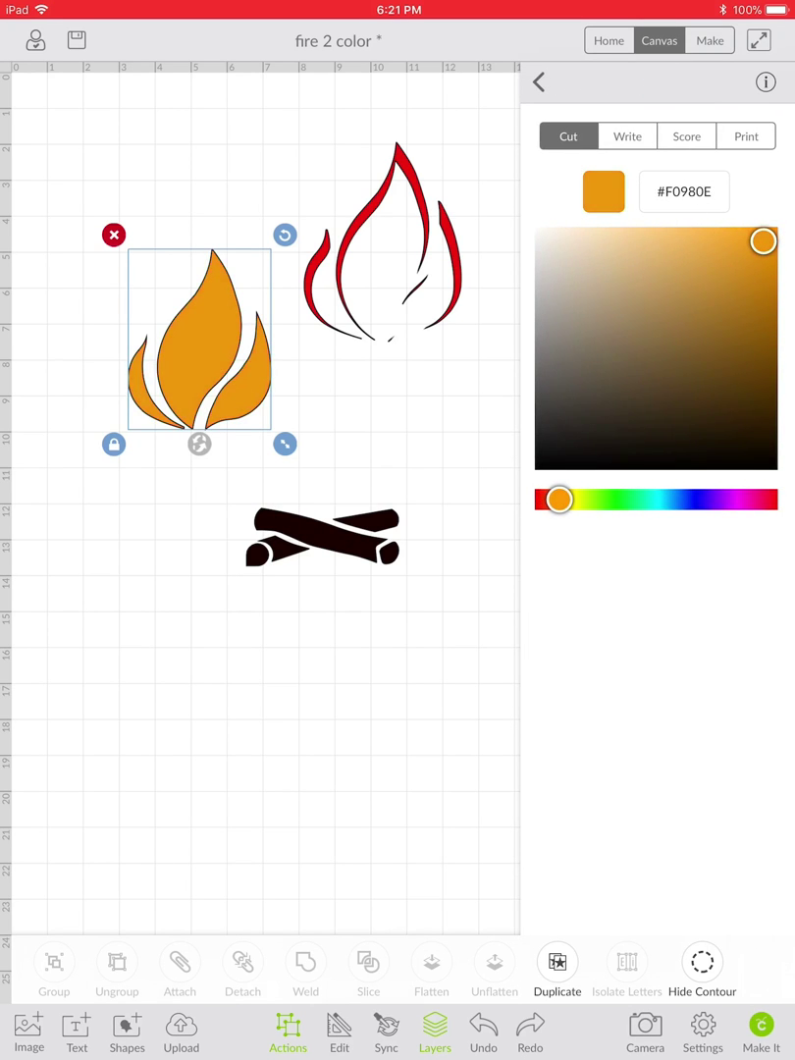
left_click(538, 83)
Seat the orange flame inside the red outline and move both flames onto the logs.
mouse_move(199, 339)
left_mouse_down()
mouse_move(234, 338)
mouse_move(383, 261)
left_mouse_up()
left_click(196, 441)
left_click_drag(235, 108, 491, 392)
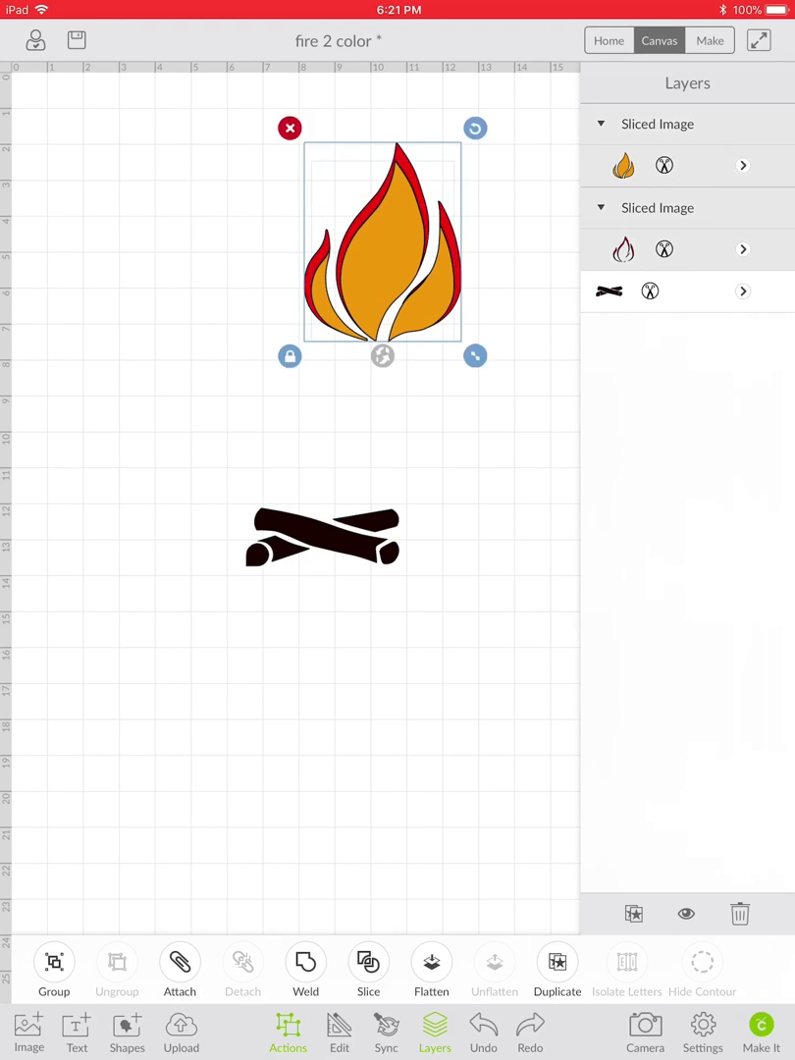
mouse_move(383, 246)
left_mouse_down()
mouse_move(357, 363)
mouse_move(325, 412)
left_mouse_up()
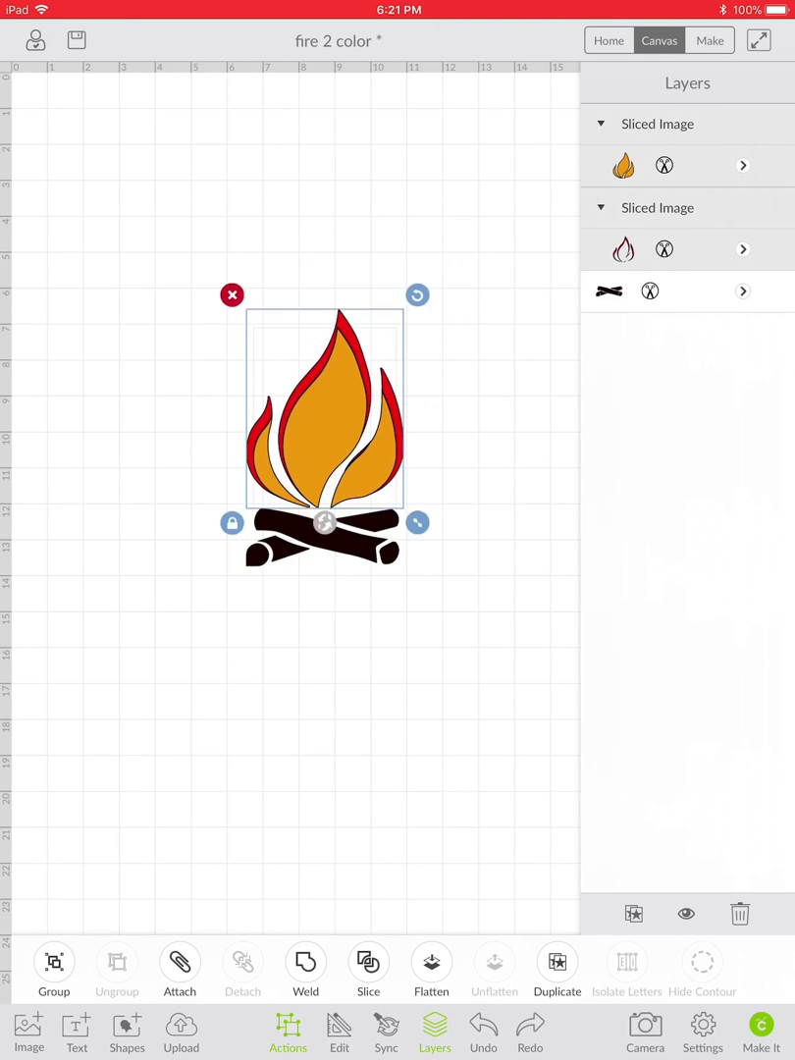
left_click(461, 736)
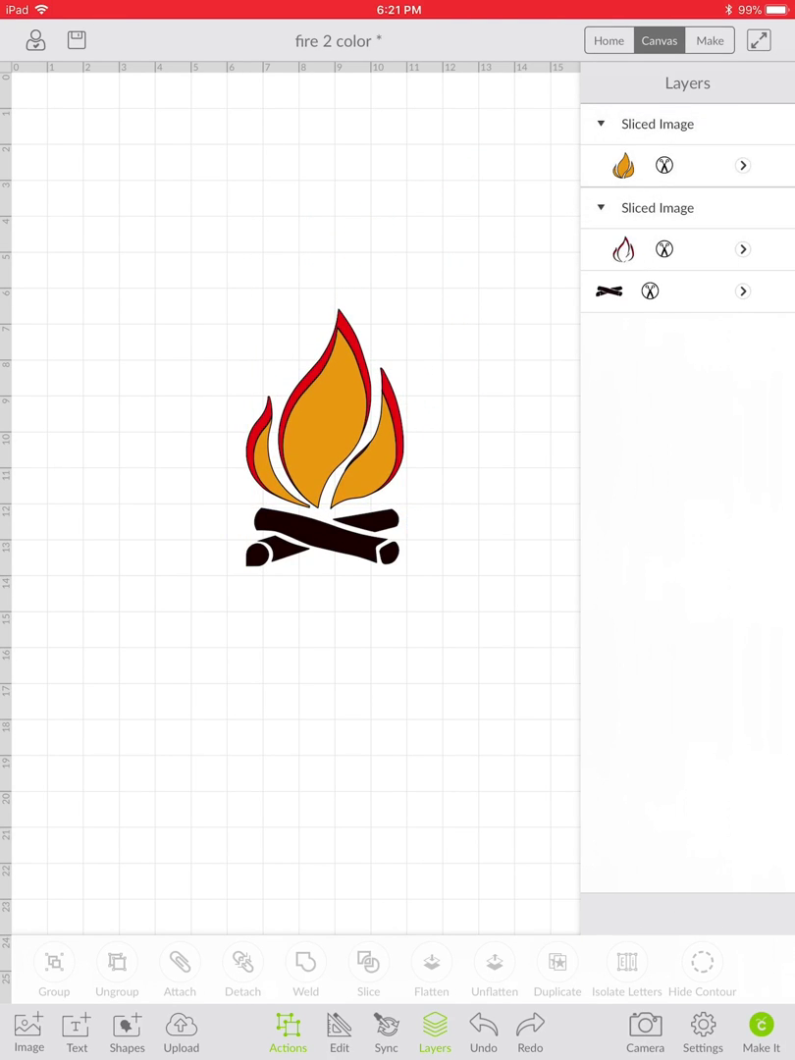
Pull the orange flame out of the red outline and inspect its contours.
mouse_move(329, 422)
left_mouse_down()
mouse_move(303, 390)
mouse_move(168, 366)
left_mouse_up()
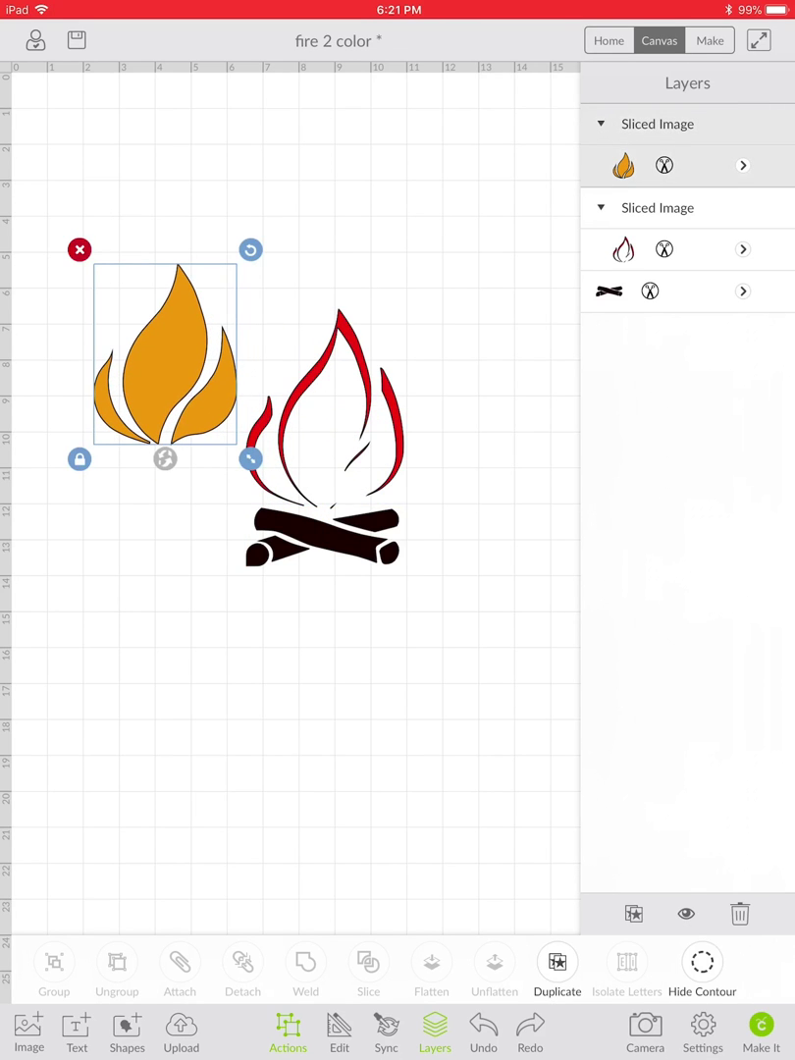
left_click(702, 966)
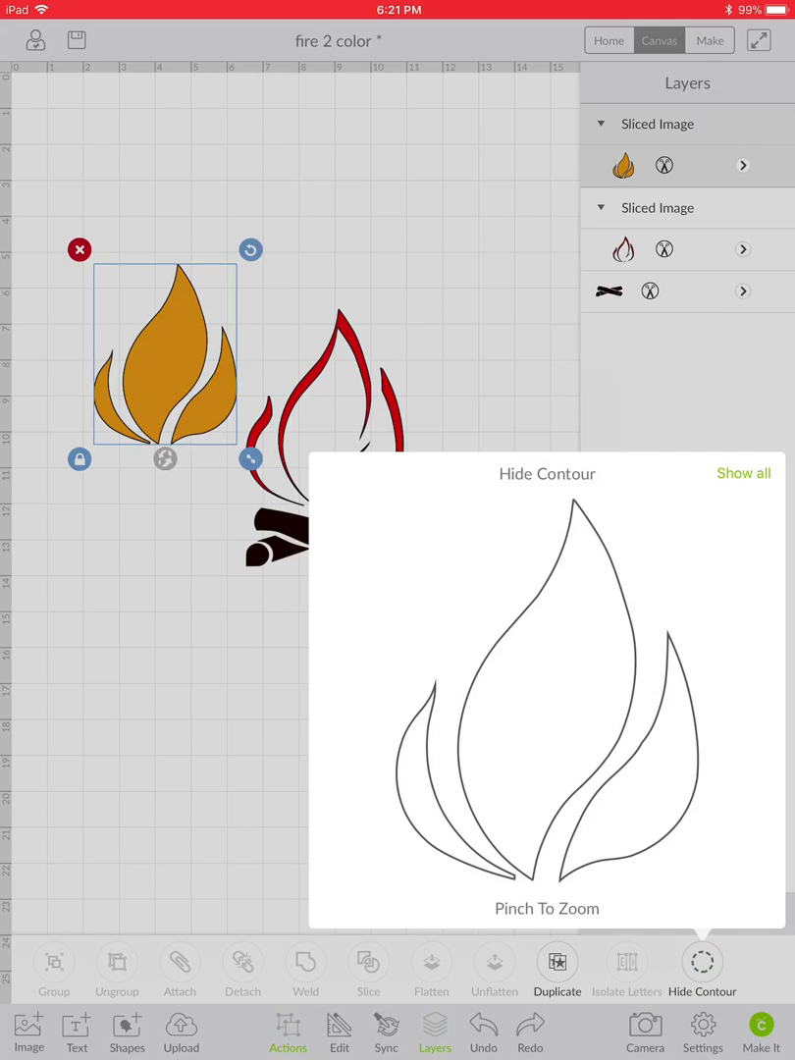
left_click(702, 962)
Hide the red outline's two small inner strokes, then put the orange flame back inside.
left_click(324, 412)
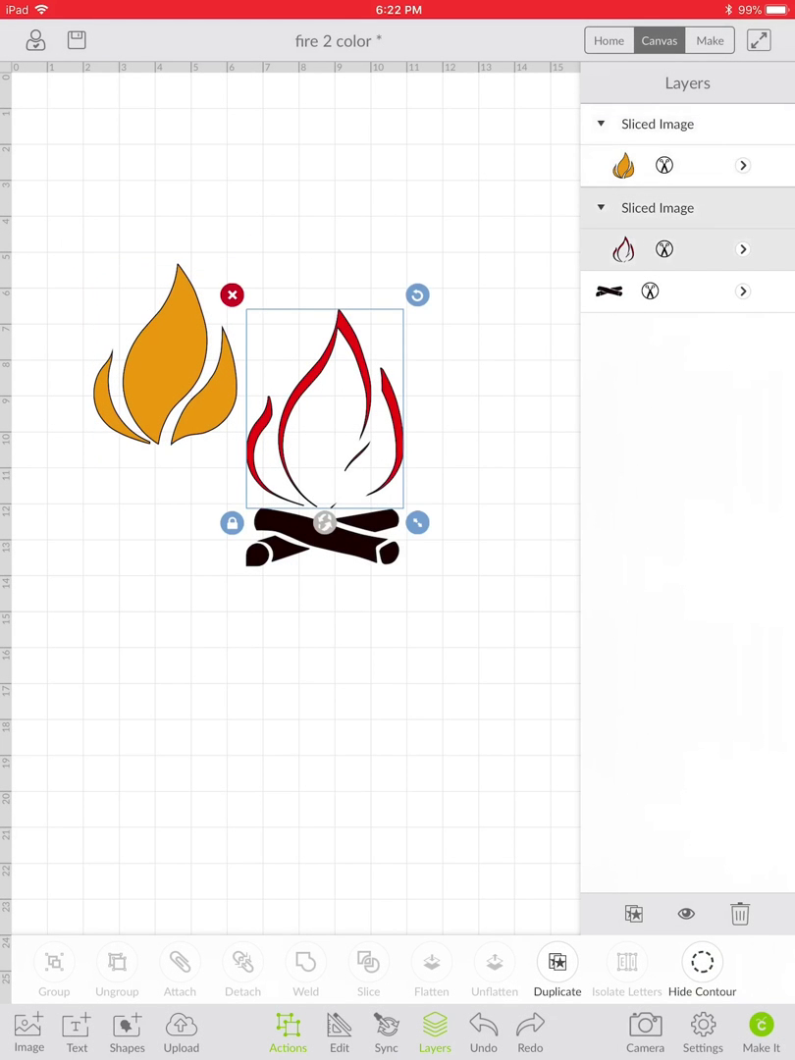
left_click(702, 962)
left_click(608, 778)
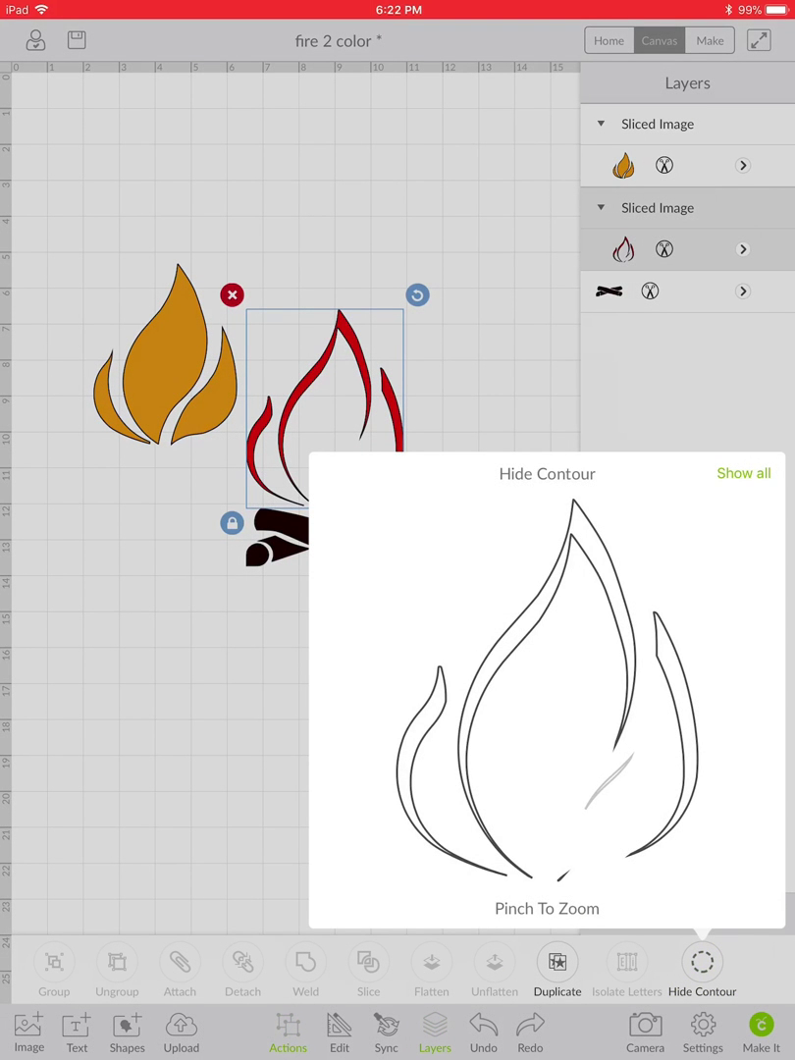
left_click(562, 874)
left_click(701, 961)
left_click_drag(162, 373, 324, 431)
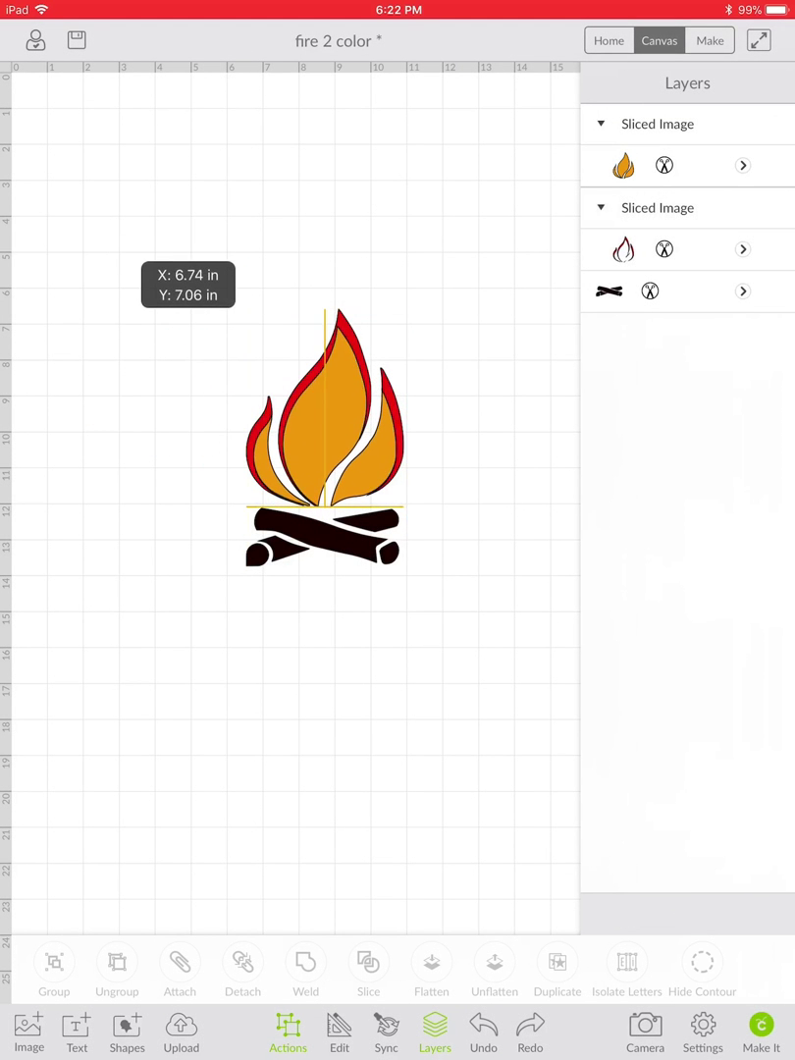
left_click(441, 707)
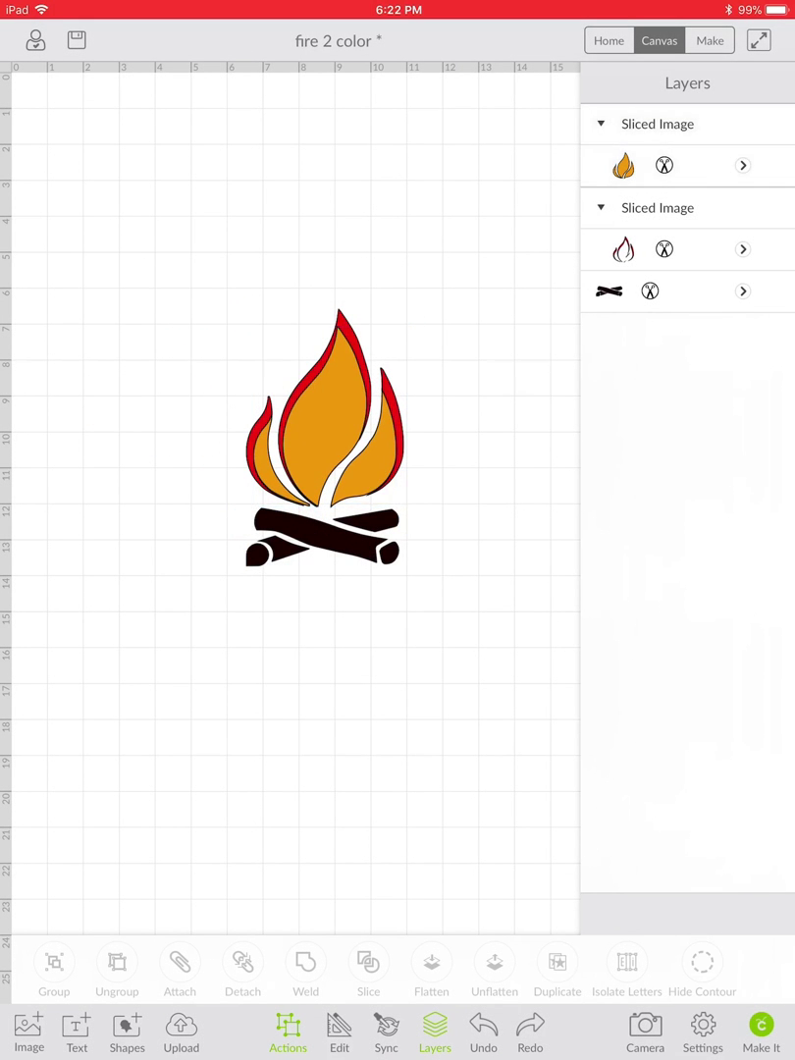
Group all flame and log layers and shift the group up and left.
mouse_move(208, 277)
left_mouse_down()
mouse_move(449, 610)
mouse_move(473, 674)
mouse_move(506, 725)
left_mouse_up()
left_click(54, 961)
left_click_drag(369, 510, 296, 447)
Ungroup, adjust the orange flame within the red outline, then regroup the campfire.
left_click(117, 967)
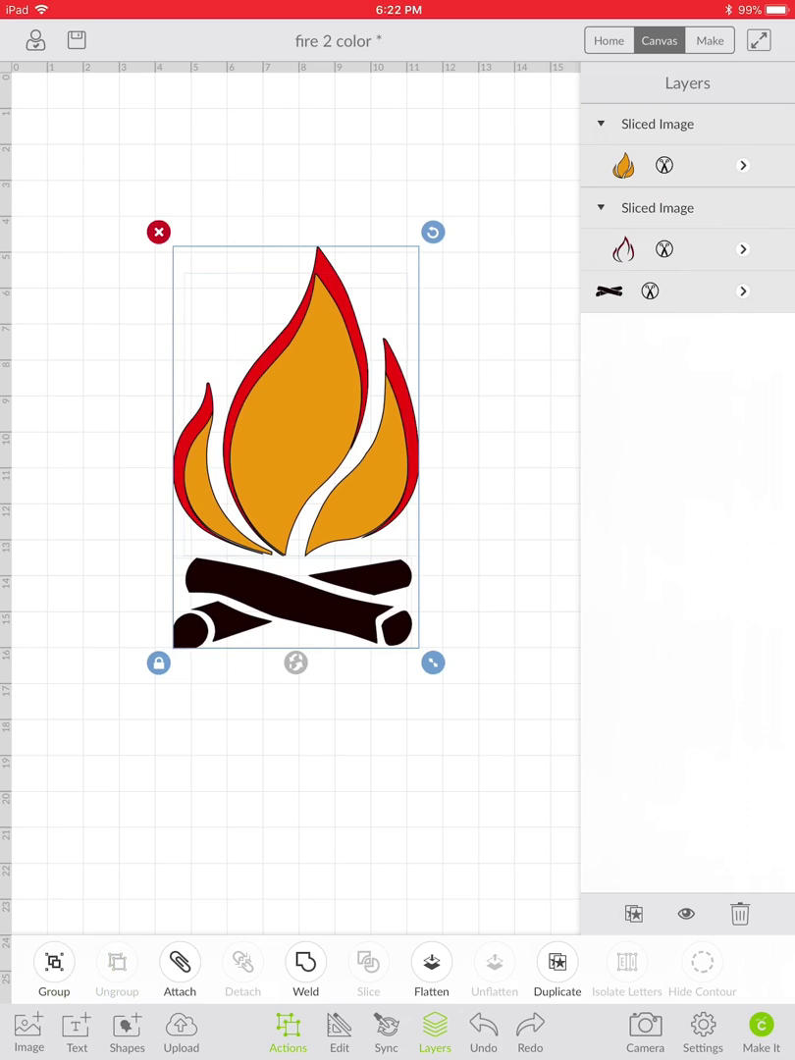
left_click(491, 785)
left_click(295, 422)
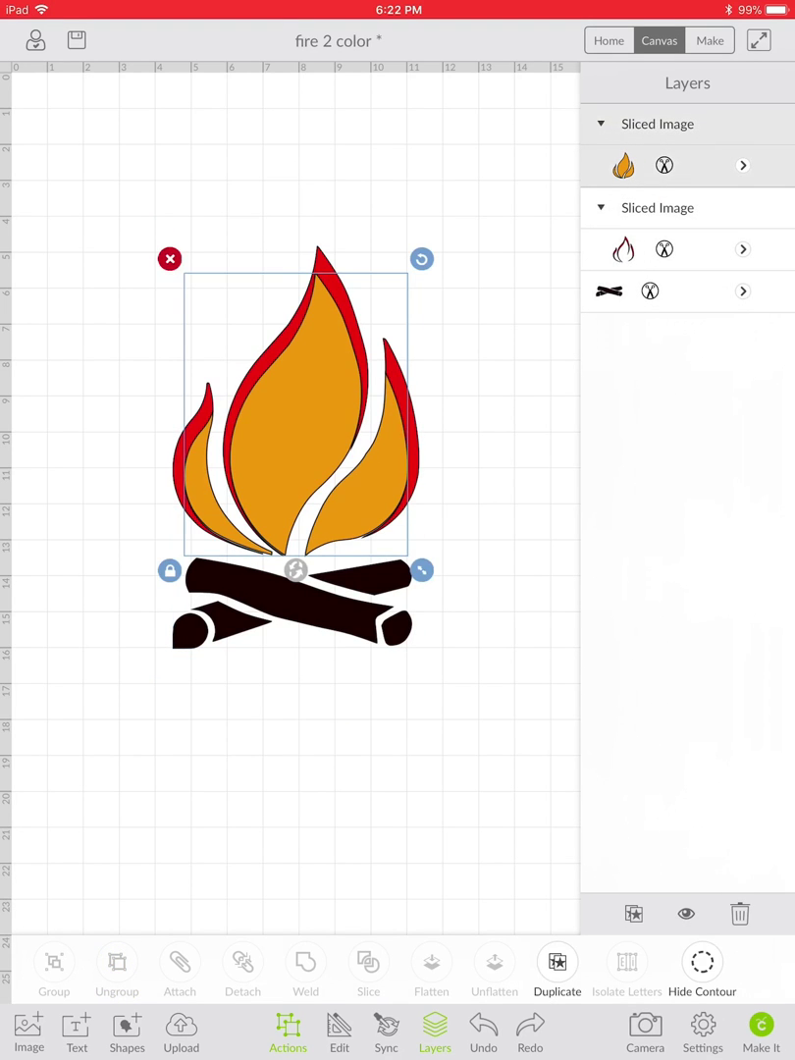
left_click_drag(294, 421, 296, 422)
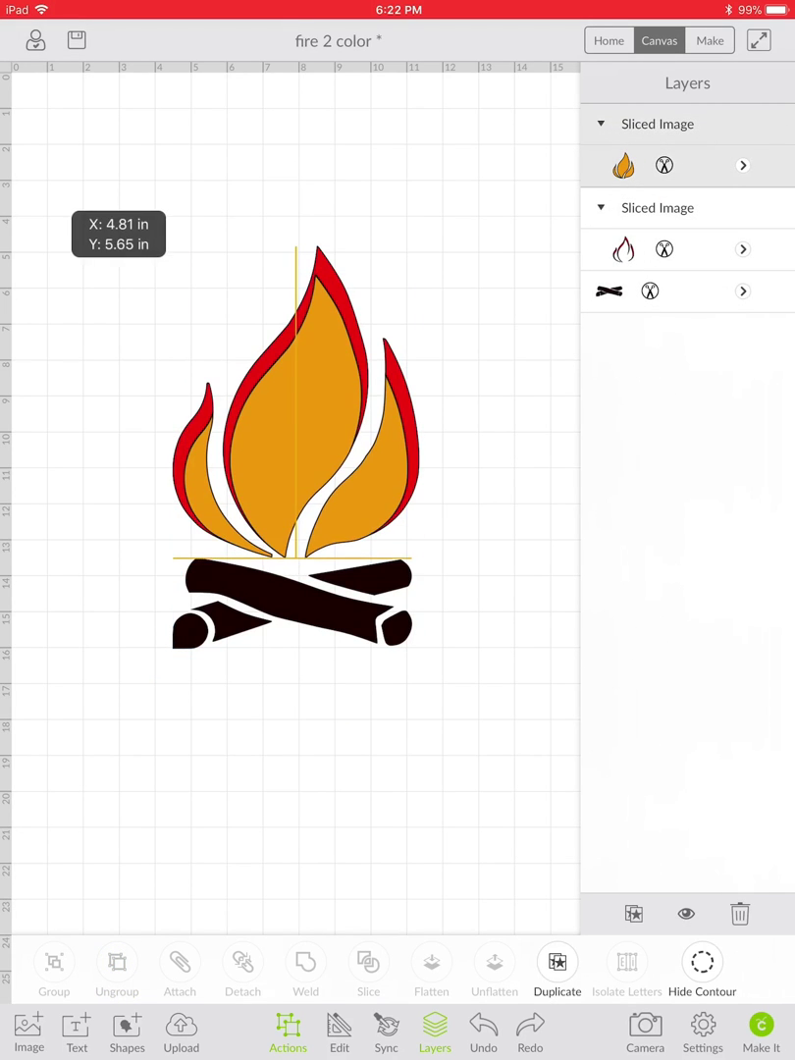
left_click(471, 785)
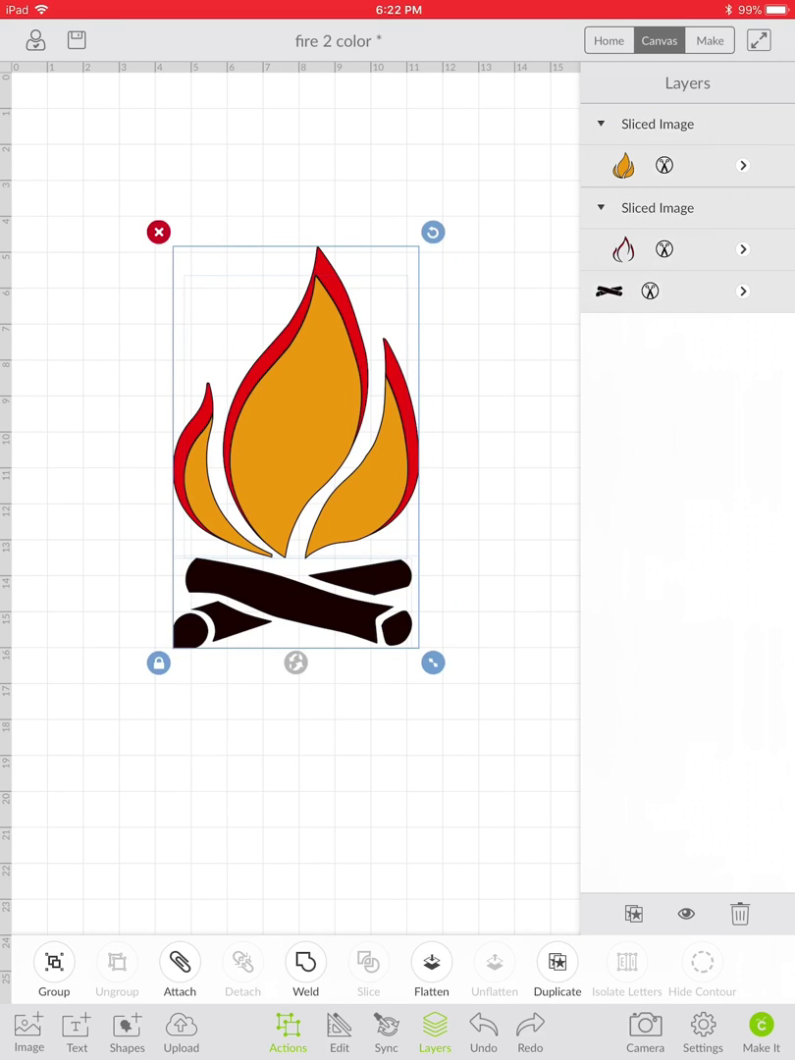
left_click(54, 966)
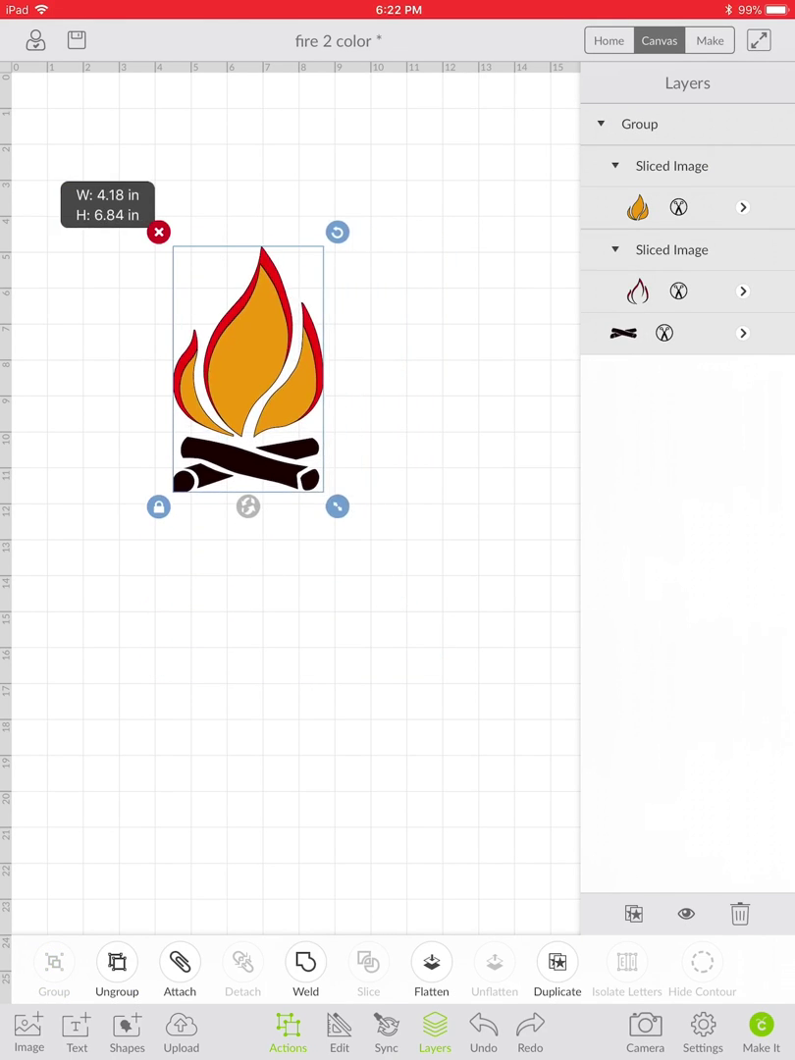